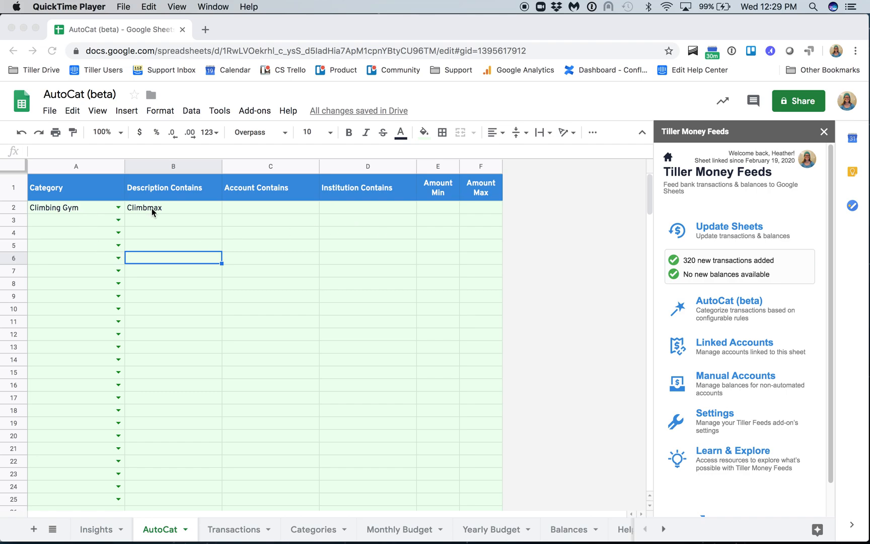
- Compare the Climbmax rule in the AutoCat sheet with the matching Climbmax Climbing entry in the Transactions sheet
{"action": "left_click", "coordinate": [186, 206]}
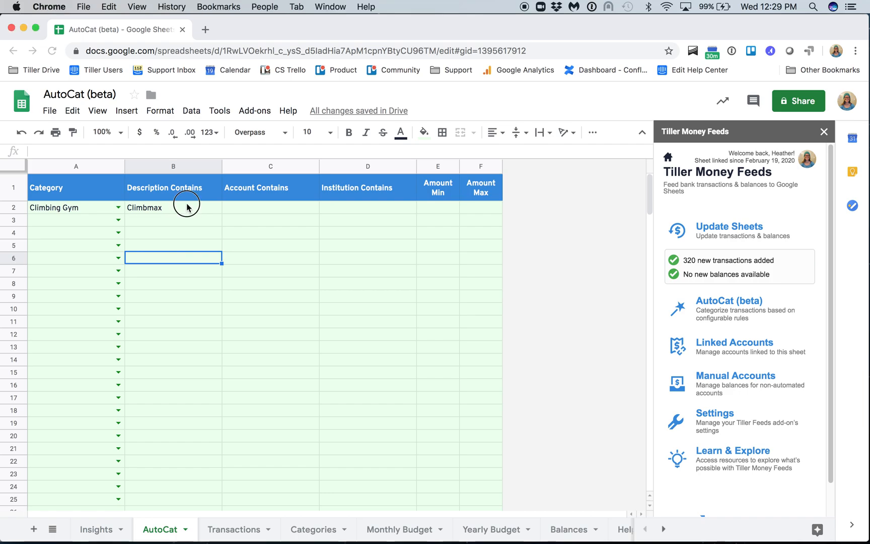
{"action": "left_click", "coordinate": [177, 208]}
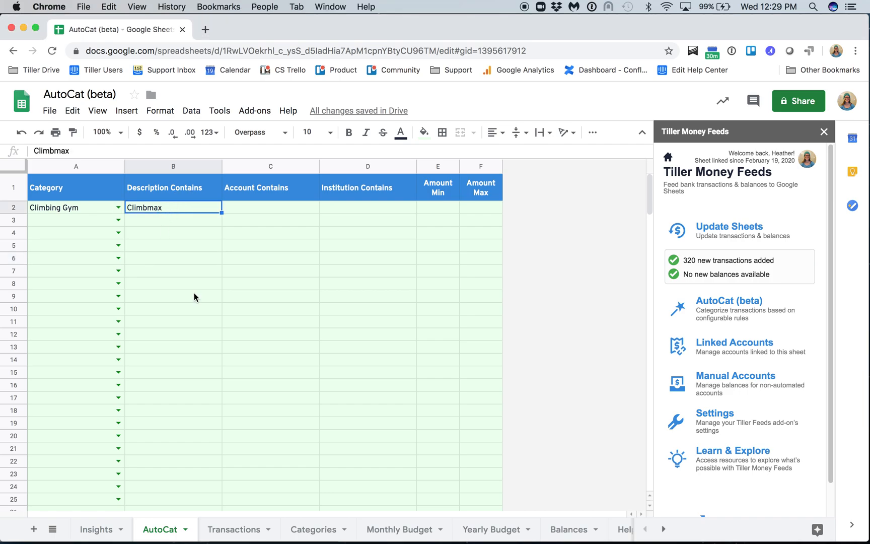
{"action": "left_click", "coordinate": [234, 529]}
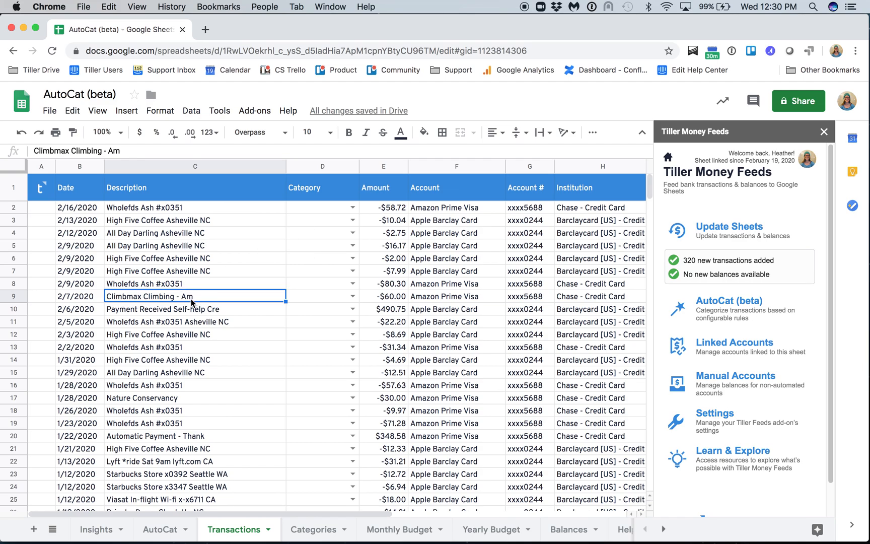
{"action": "left_click", "coordinate": [167, 529]}
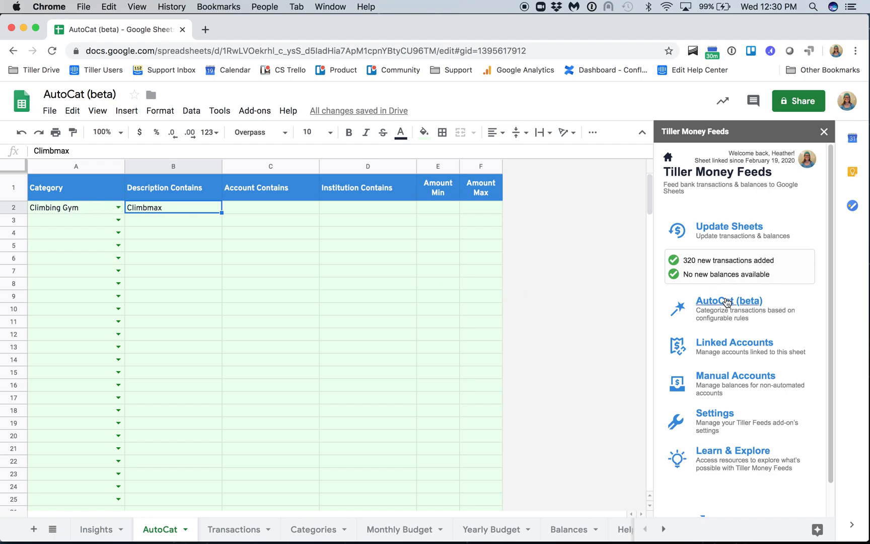
- Run AutoCat on only uncategorized transactions from the past 90 days and review the categories in the Transactions sheet
{"action": "left_click", "coordinate": [688, 322]}
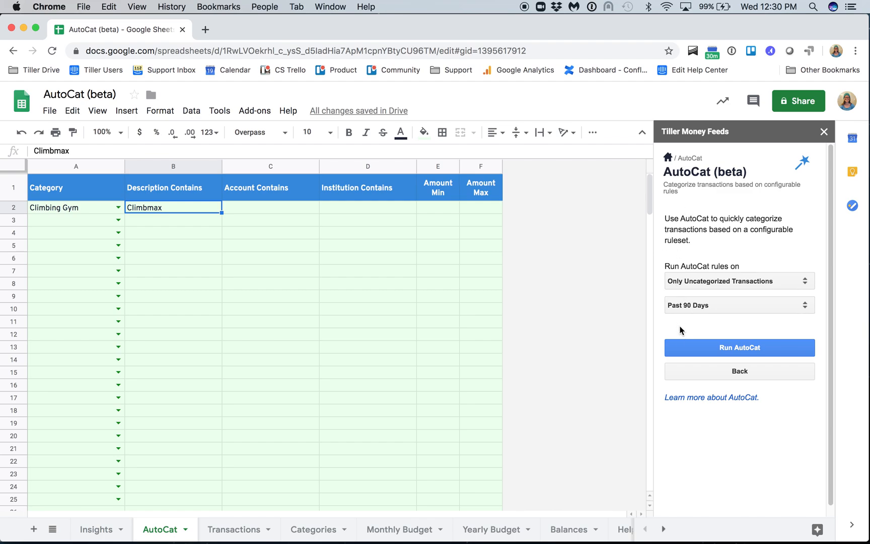
{"action": "left_click", "coordinate": [679, 348]}
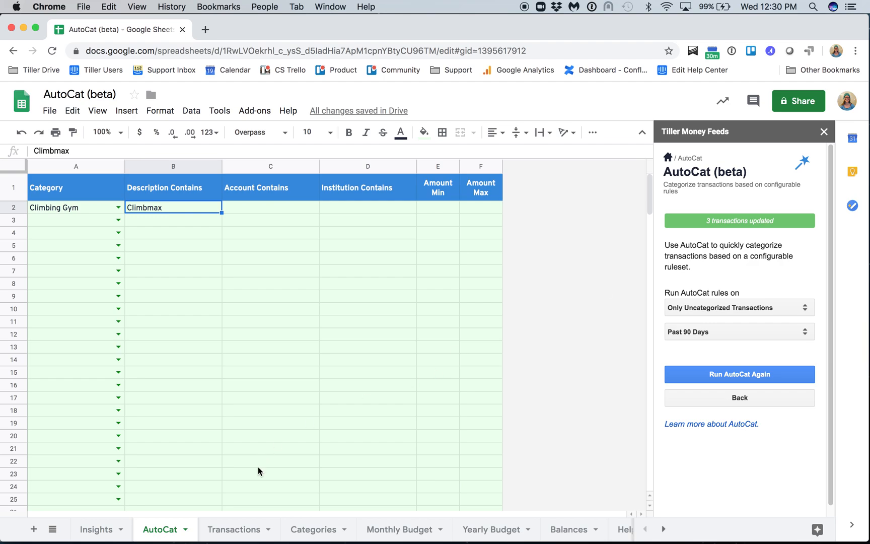
{"action": "left_click", "coordinate": [237, 530]}
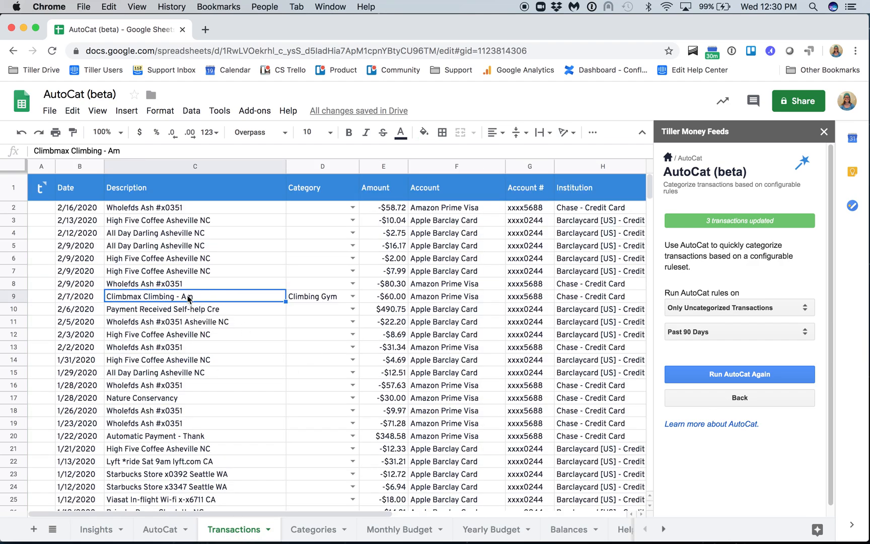
{"action": "scroll", "coordinate": [174, 347], "scroll_direction": "down", "scroll_amount": 10}
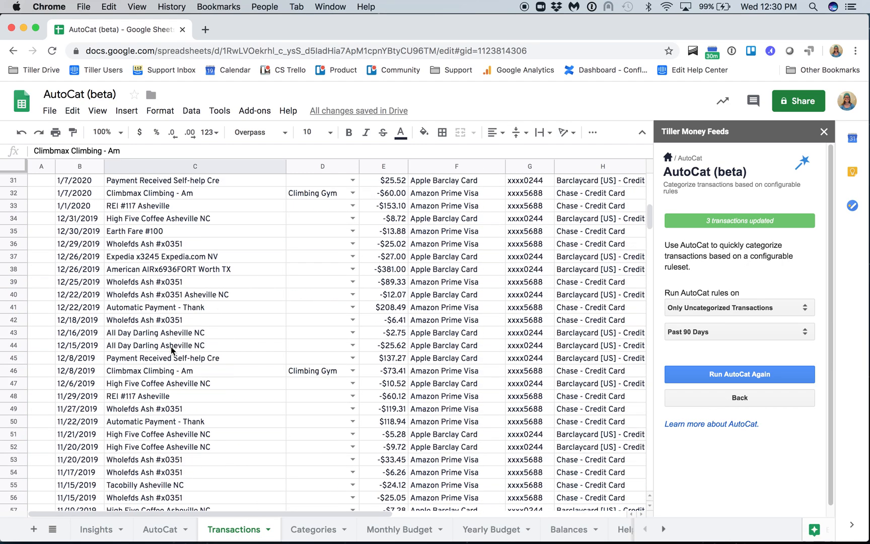
{"action": "scroll", "coordinate": [246, 355], "scroll_direction": "up", "scroll_amount": 4}
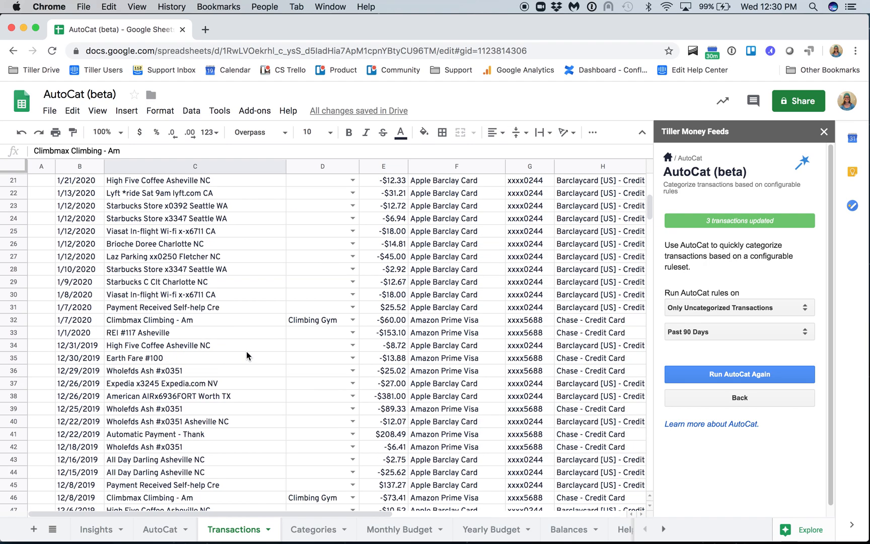
{"action": "scroll", "coordinate": [246, 353], "scroll_direction": "up", "scroll_amount": 7}
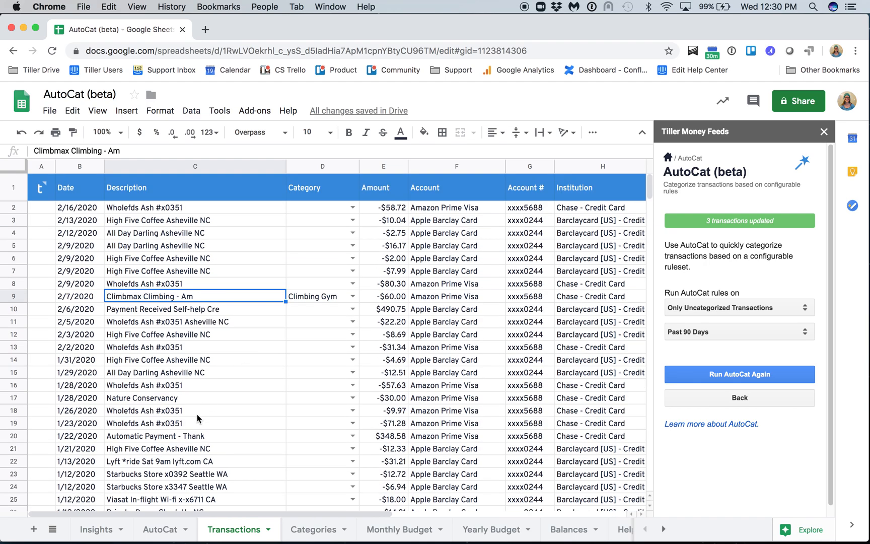
- Start a second rule in row 3 of the AutoCat sheet with the category Coffee
{"action": "left_click", "coordinate": [155, 531]}
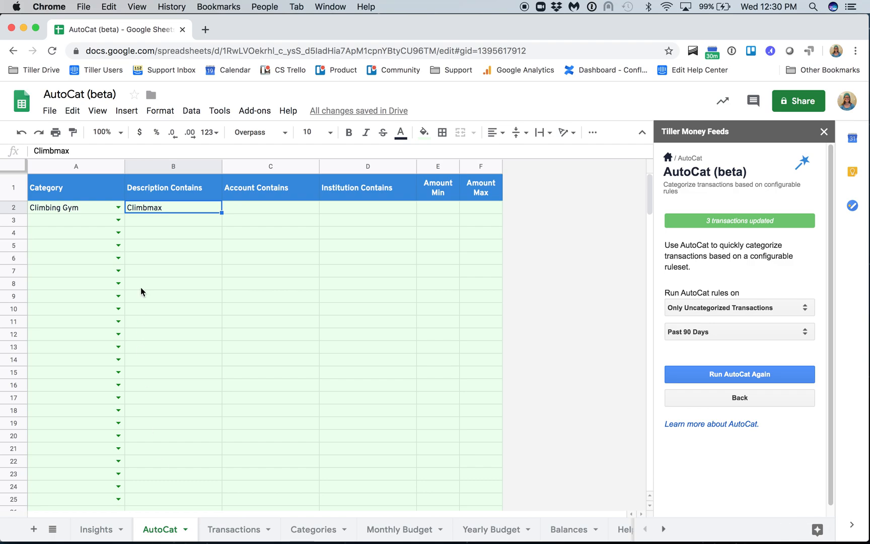
{"action": "left_click", "coordinate": [118, 220]}
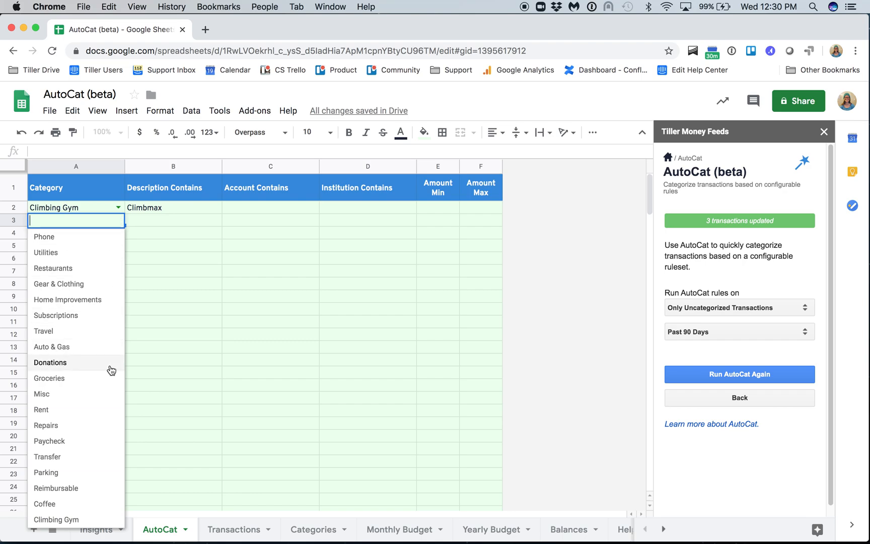
{"action": "left_click", "coordinate": [83, 505]}
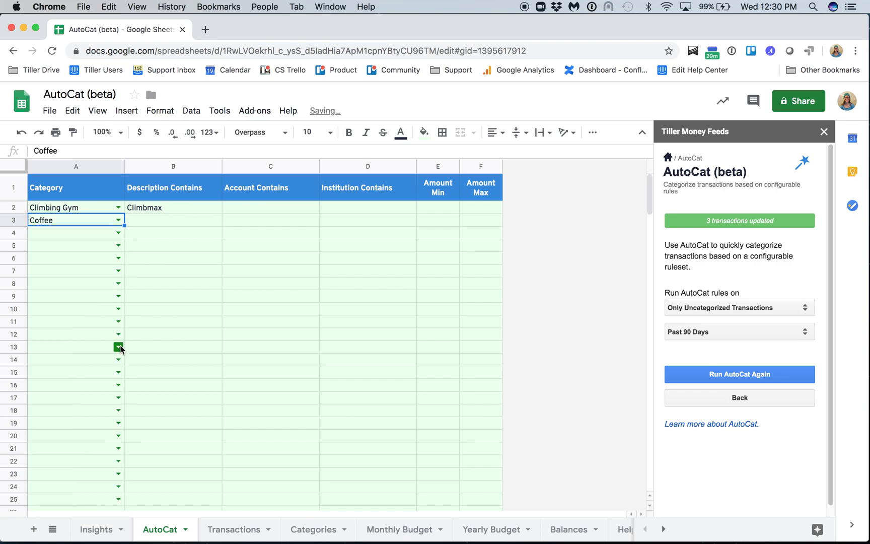
- Copy the words "High Five" from a High Five Coffee Asheville NC description in the Transactions sheet
{"action": "left_click", "coordinate": [228, 530]}
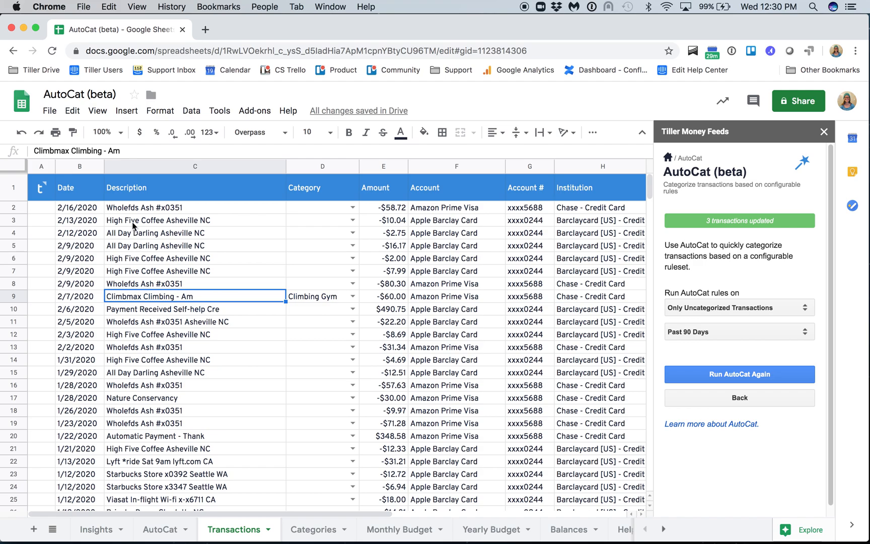
{"action": "left_click", "coordinate": [133, 223]}
{"action": "left_click_drag", "start_coordinate": [67, 151], "coordinate": [32, 153]}
{"action": "key", "text": "super+c"}
{"action": "left_click", "coordinate": [143, 261]}
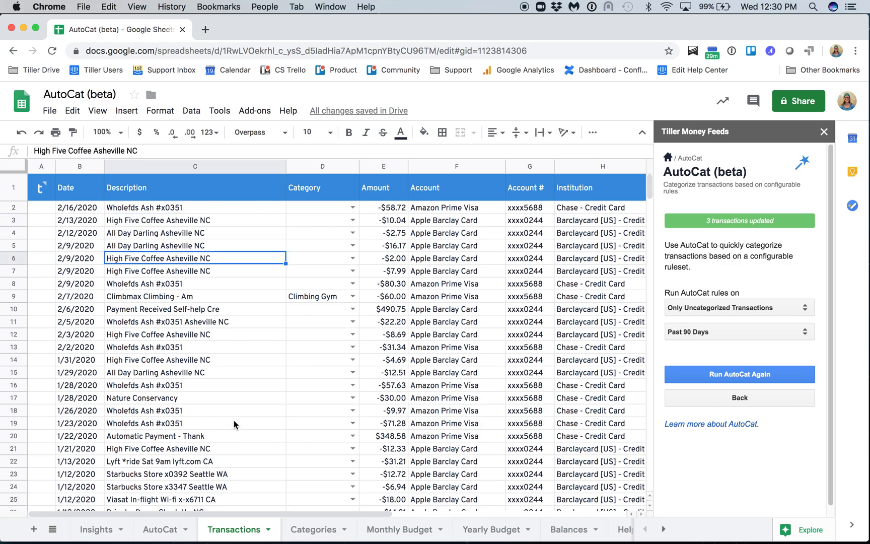
- Enter "High Five","Odd's Cafe", with the quotation marks, as the Description Contains value of the Coffee rule in the AutoCat sheet
{"action": "left_click", "coordinate": [161, 538]}
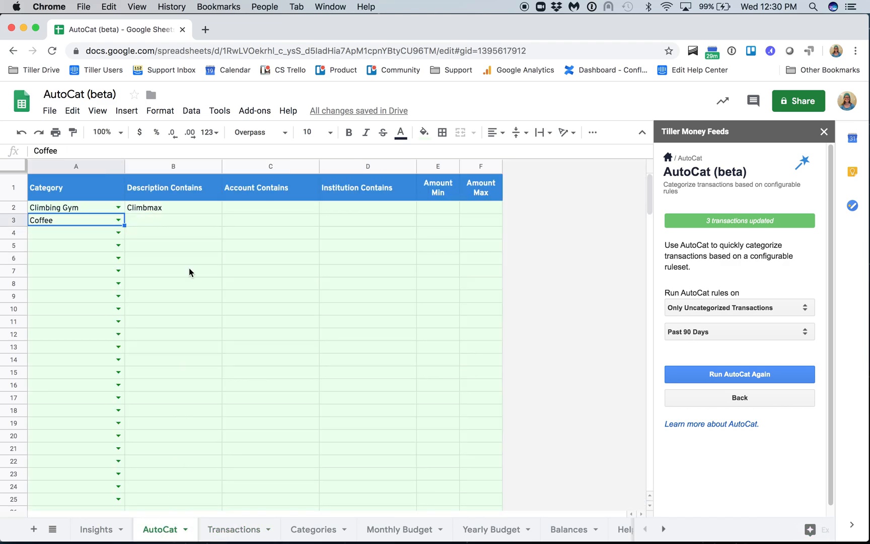
{"action": "left_click", "coordinate": [171, 220]}
{"action": "type", "text": "\""}
{"action": "key", "text": "super+v"}
{"action": "type", "text": "\",\""}
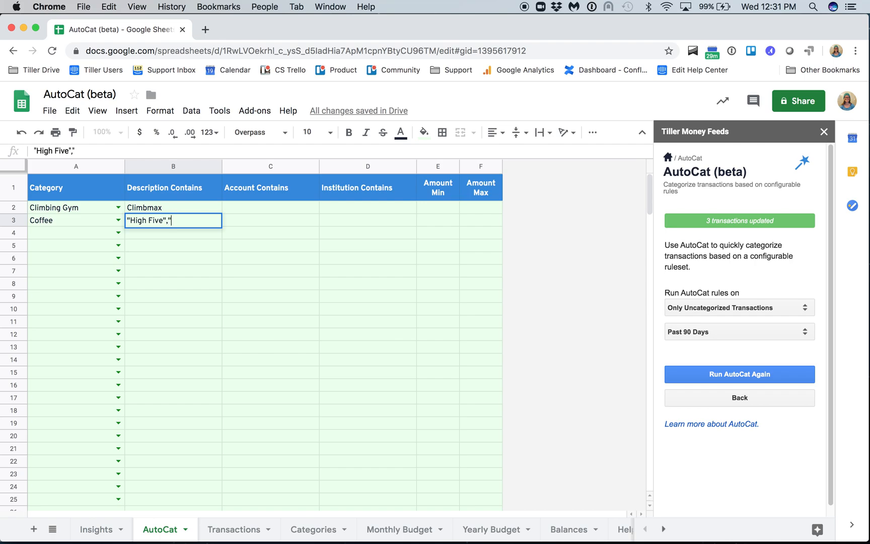
{"action": "type", "text": "Odd's Cafe\""}
{"action": "key", "text": "Return"}
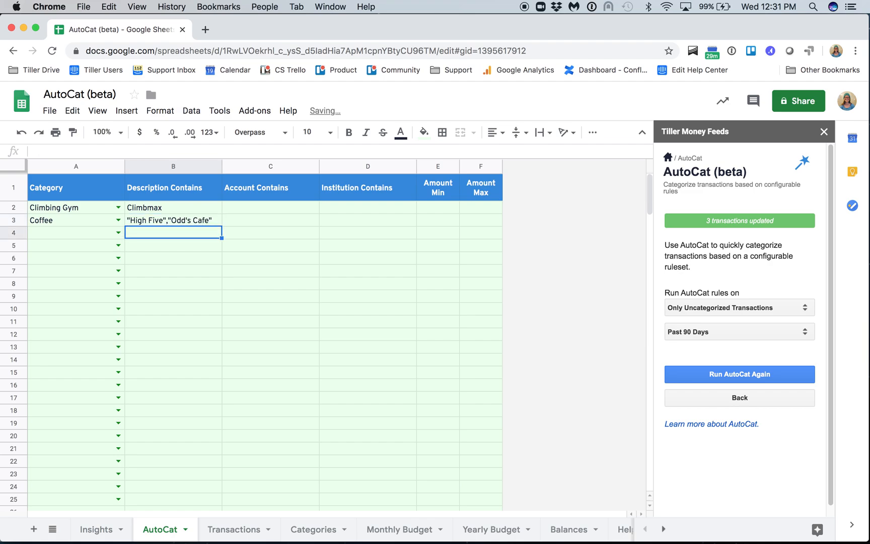
- Set AutoCat to cover Full Transactions History for only uncategorized transactions and run it again
{"action": "left_click", "coordinate": [680, 332]}
{"action": "left_click", "coordinate": [682, 323]}
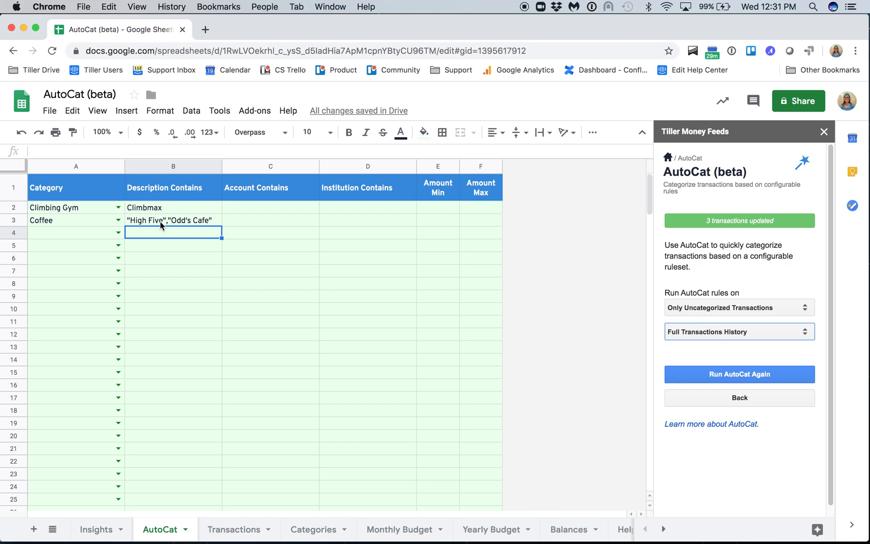
{"action": "left_click", "coordinate": [705, 334]}
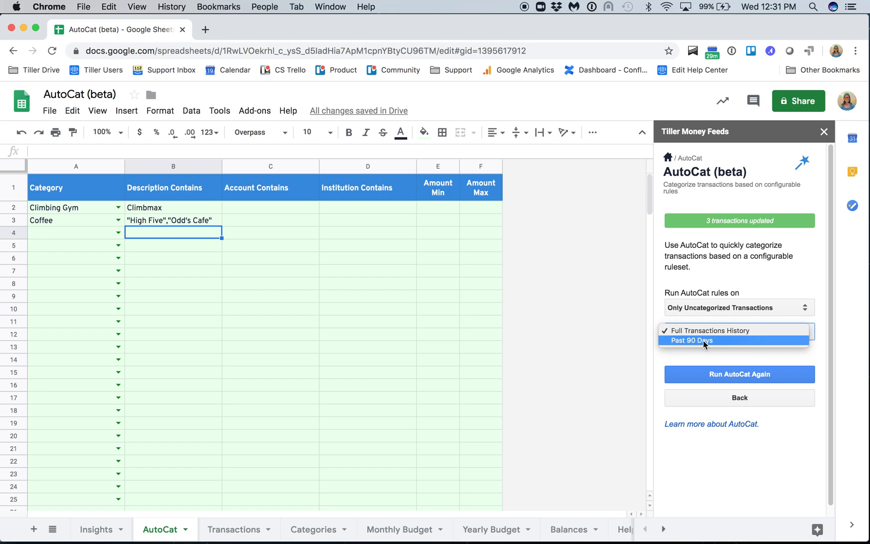
{"action": "left_click", "coordinate": [698, 360]}
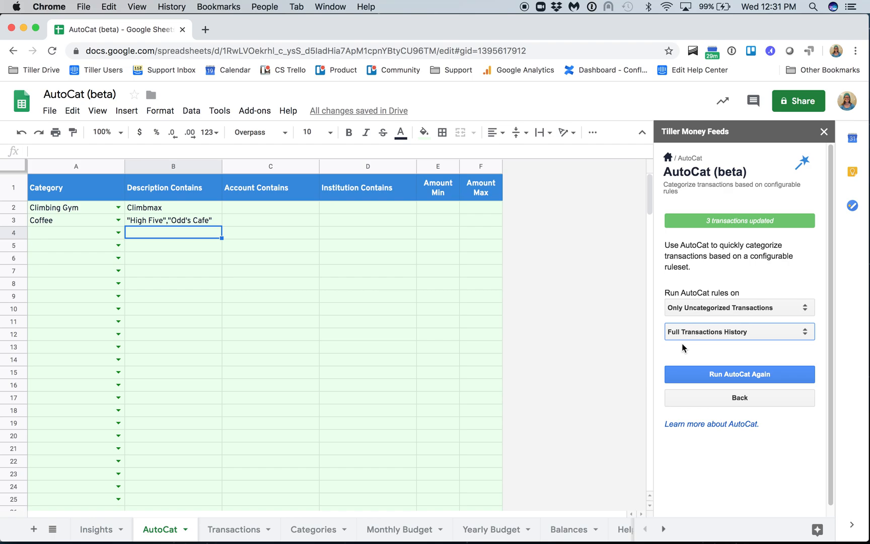
{"action": "left_click", "coordinate": [718, 375]}
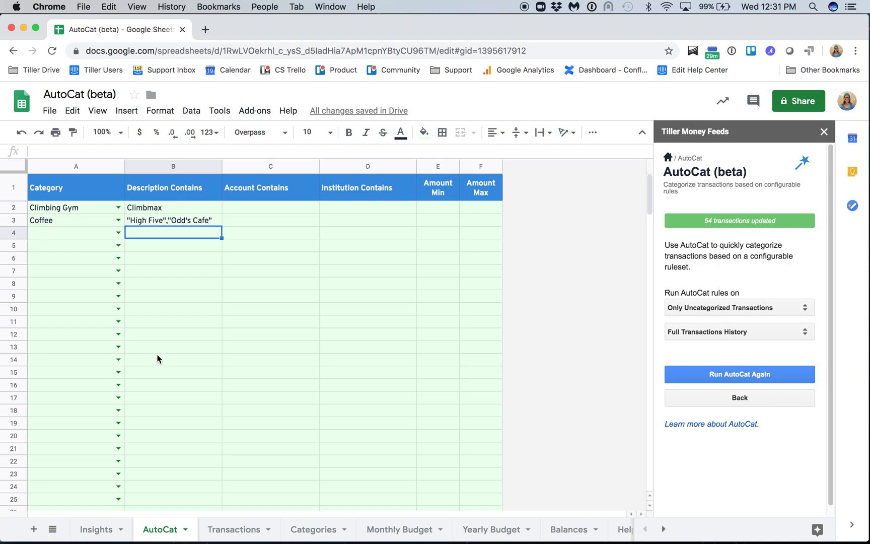
- Examine the Coffee and Climbing Gym categories assigned throughout the Transactions sheet
{"action": "left_click", "coordinate": [234, 529]}
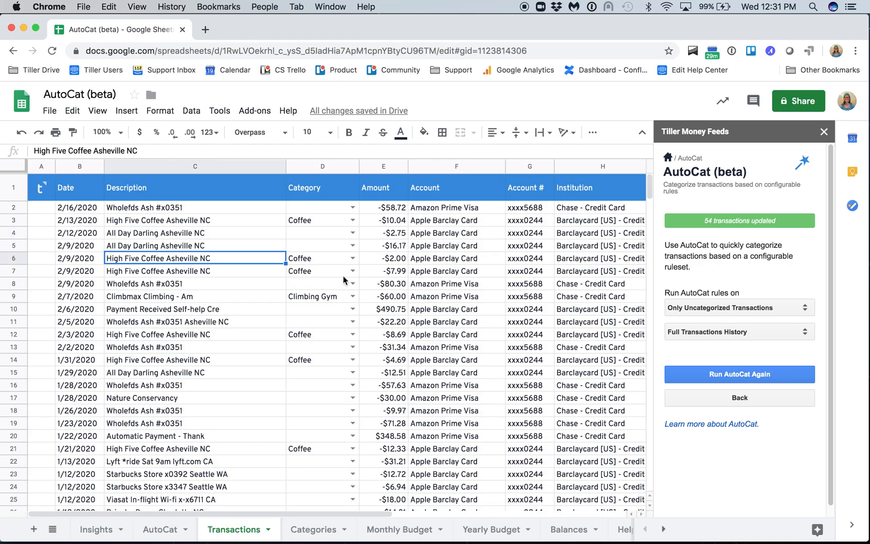
{"action": "left_click", "coordinate": [166, 336]}
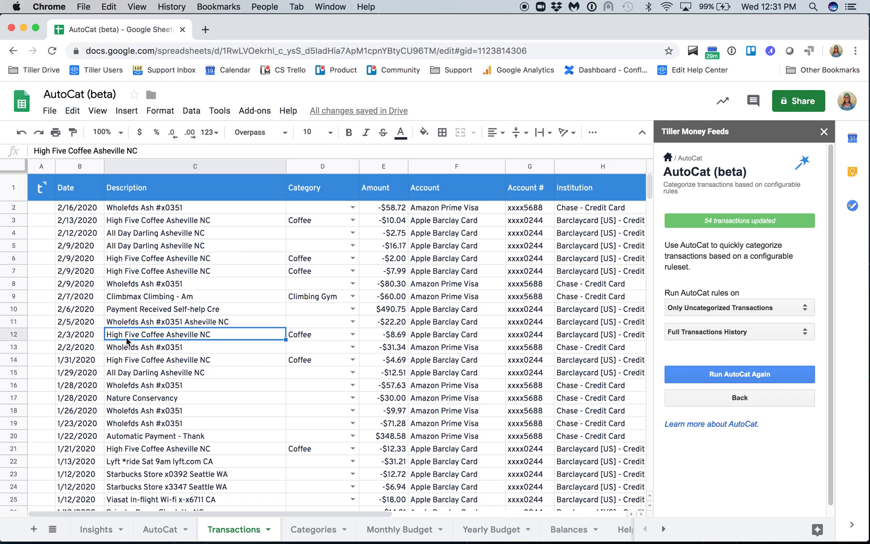
{"action": "scroll", "coordinate": [201, 403], "scroll_direction": "down", "scroll_amount": 5}
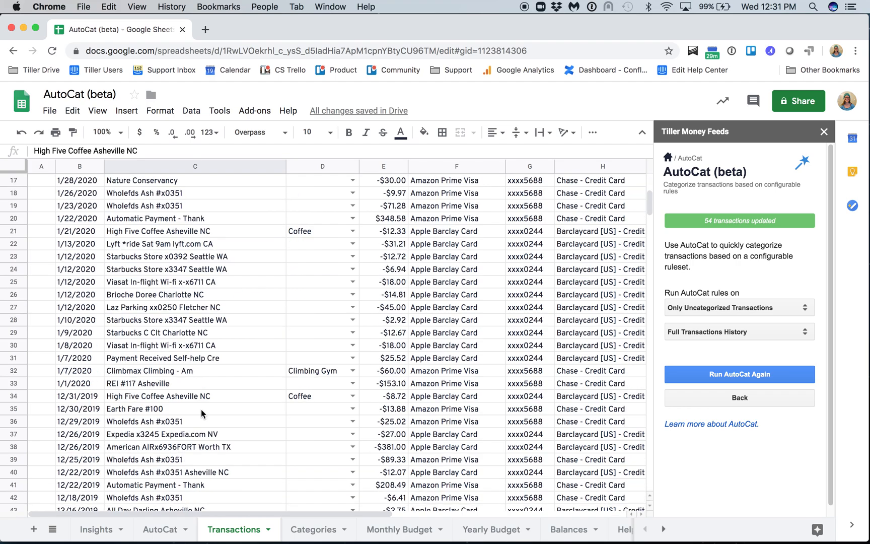
{"action": "scroll", "coordinate": [201, 408], "scroll_direction": "down", "scroll_amount": 5}
{"action": "scroll", "coordinate": [202, 409], "scroll_direction": "down", "scroll_amount": 5}
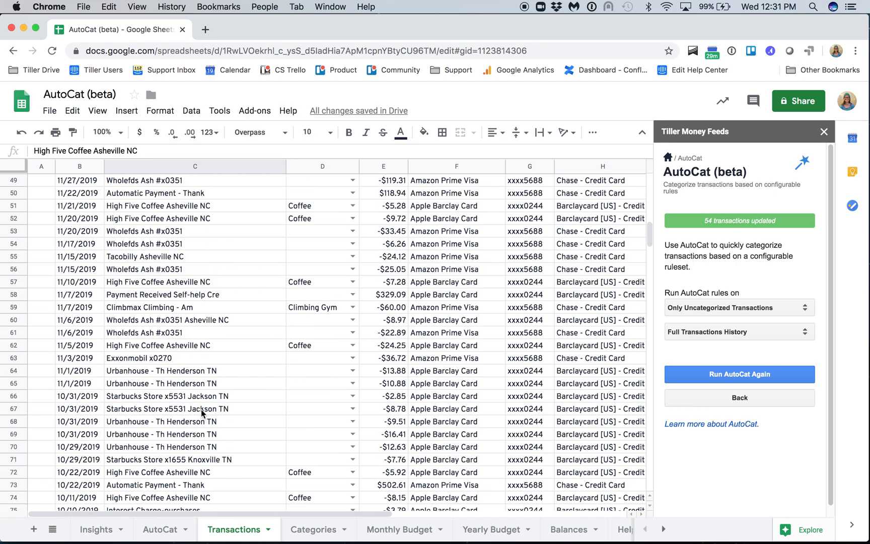
{"action": "scroll", "coordinate": [201, 409], "scroll_direction": "down", "scroll_amount": 20}
{"action": "scroll", "coordinate": [201, 409], "scroll_direction": "down", "scroll_amount": 20}
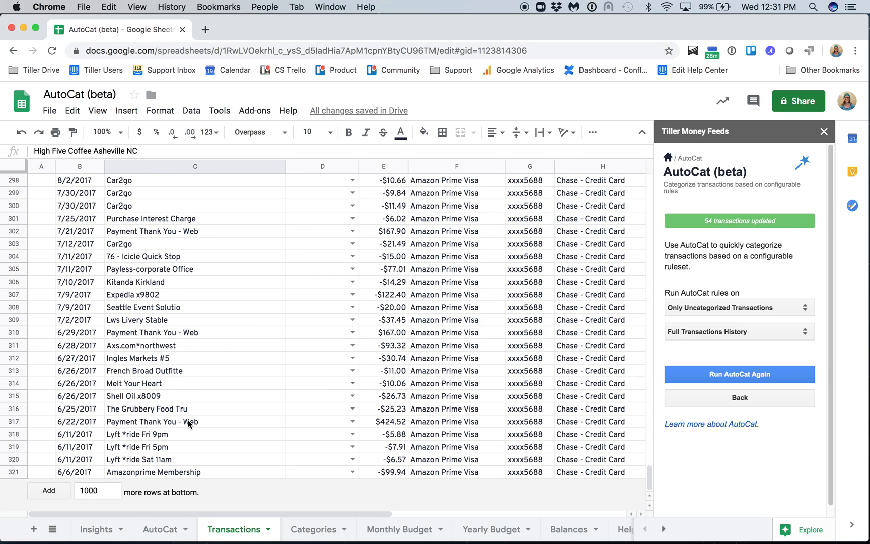
{"action": "scroll", "coordinate": [153, 299], "scroll_direction": "up", "scroll_amount": 15}
{"action": "scroll", "coordinate": [153, 299], "scroll_direction": "up", "scroll_amount": 11}
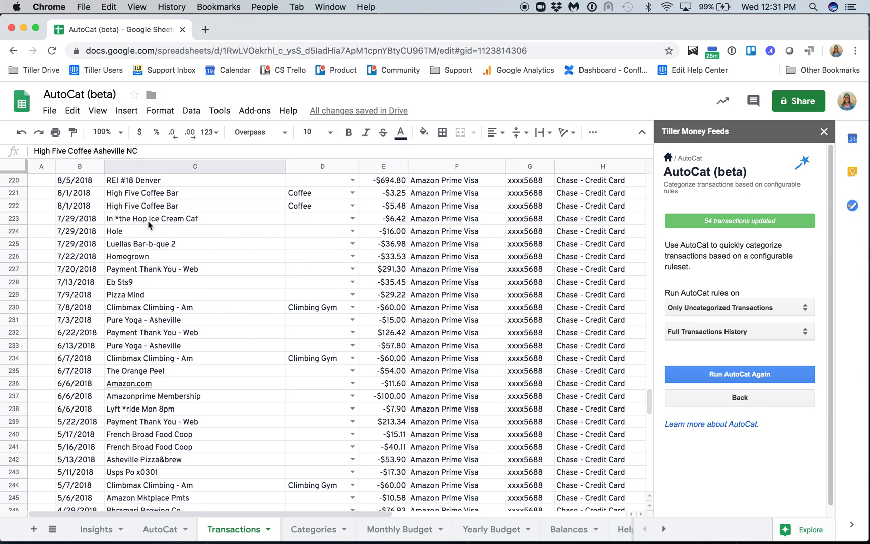
{"action": "scroll", "coordinate": [148, 224], "scroll_direction": "up", "scroll_amount": 5}
- Search the Transactions sheet for "odd's", return to the AutoCat sheet and close the search
{"action": "key", "text": "super+f"}
{"action": "type", "text": "odd's"}
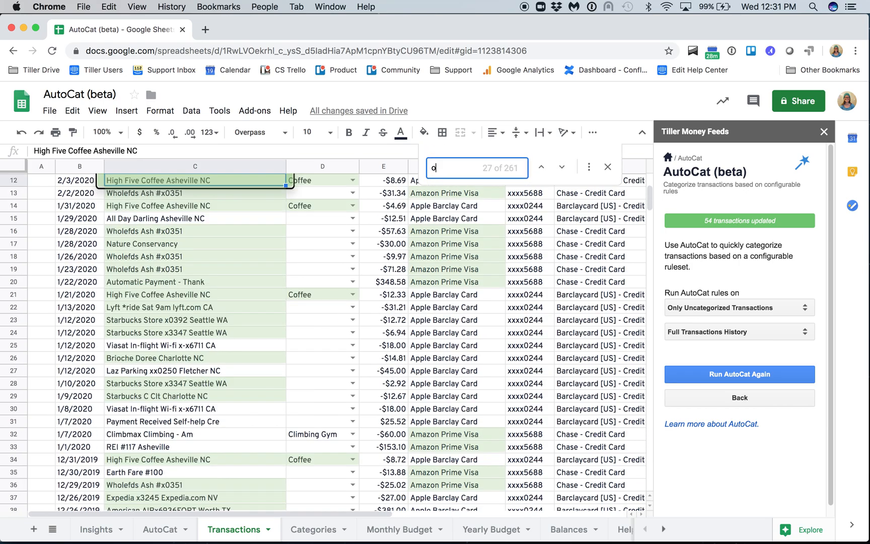
{"action": "left_click", "coordinate": [307, 499]}
{"action": "left_click", "coordinate": [168, 532]}
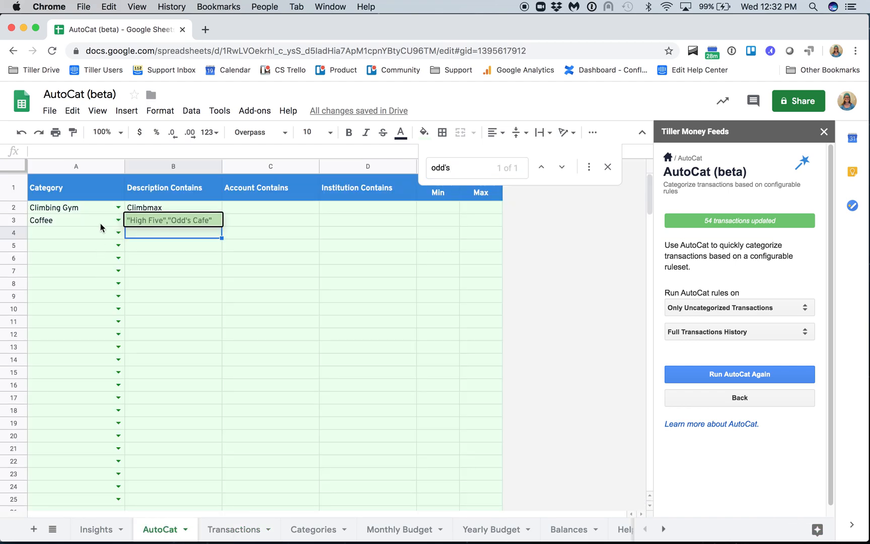
{"action": "left_click", "coordinate": [183, 247]}
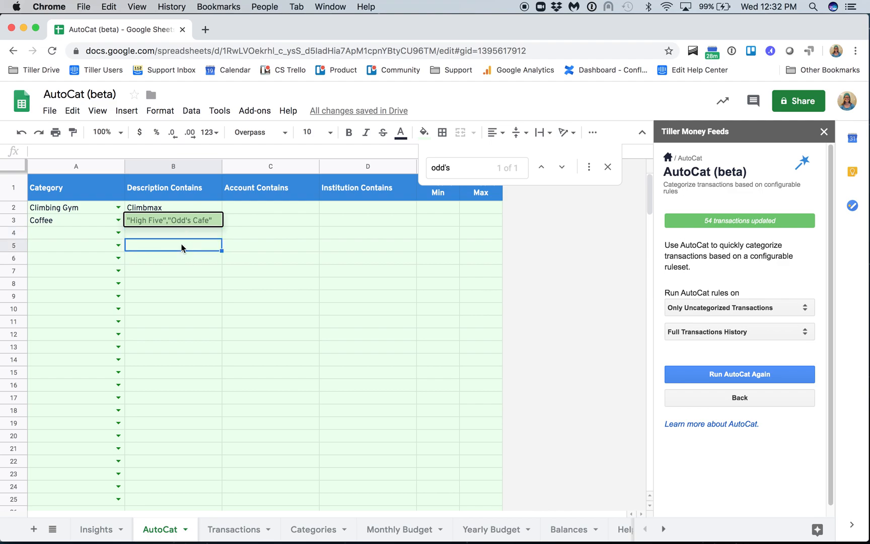
{"action": "left_click", "coordinate": [608, 166]}
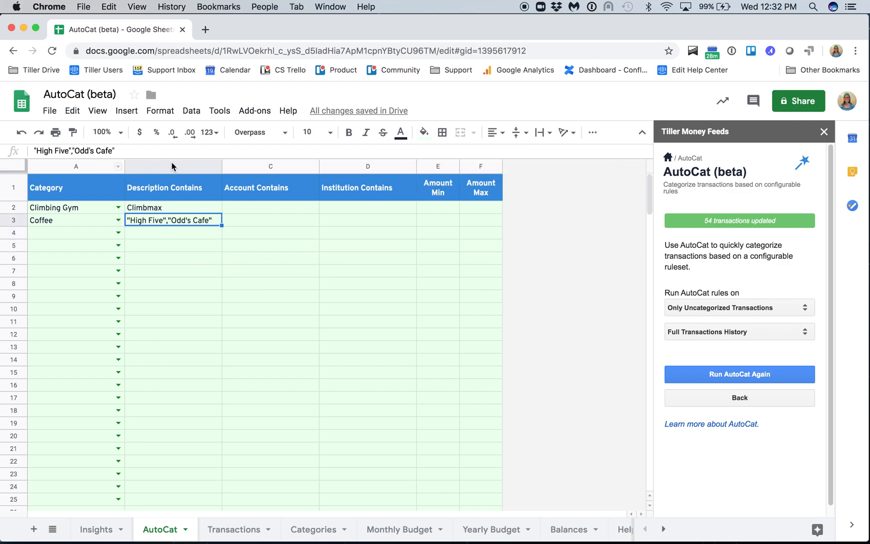
- Insert a new column directly after Description Contains in the AutoCat sheet and give it the heading Description
{"action": "left_click", "coordinate": [63, 166]}
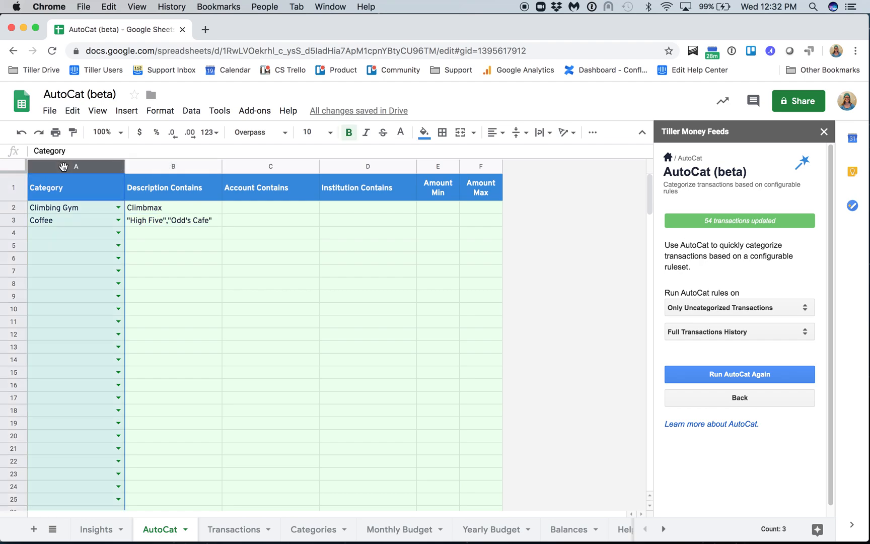
{"action": "left_click", "coordinate": [181, 164]}
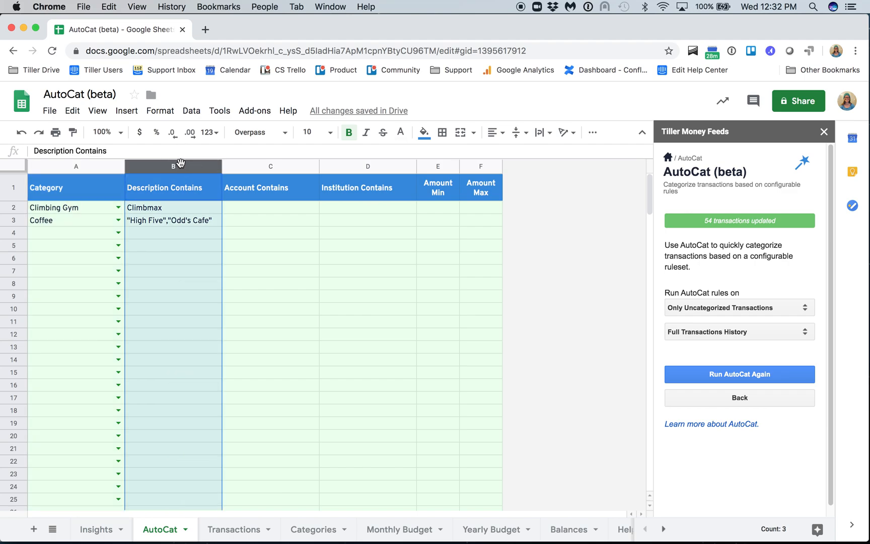
{"action": "right_click", "coordinate": [180, 162]}
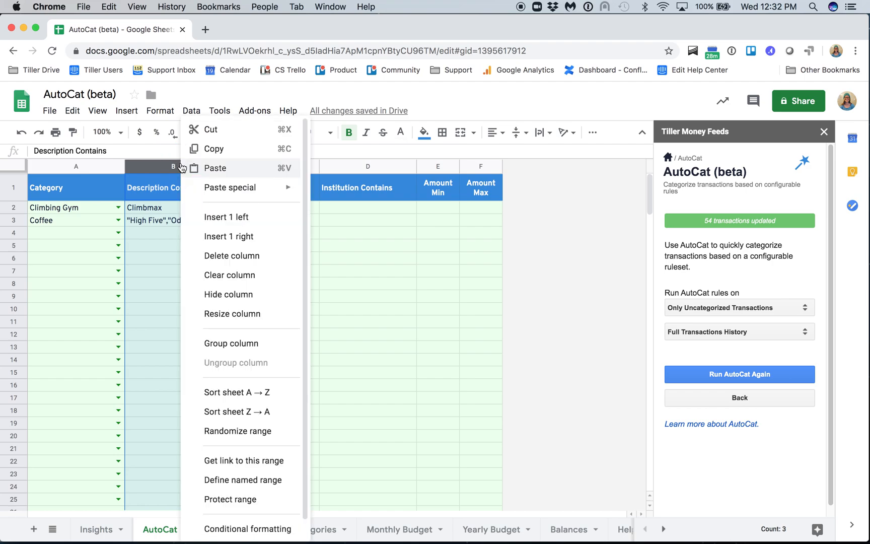
{"action": "left_click", "coordinate": [233, 237]}
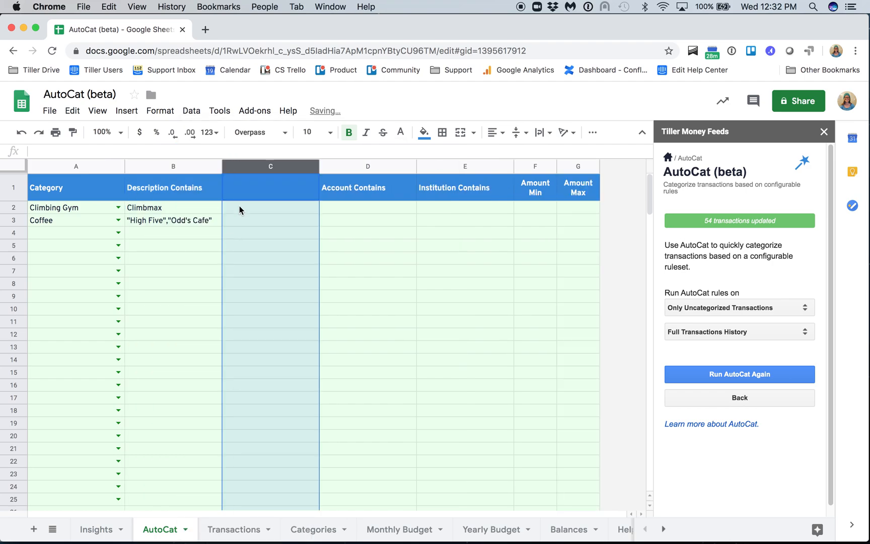
{"action": "left_click", "coordinate": [245, 206]}
{"action": "left_click", "coordinate": [242, 190]}
{"action": "type", "text": "Description"}
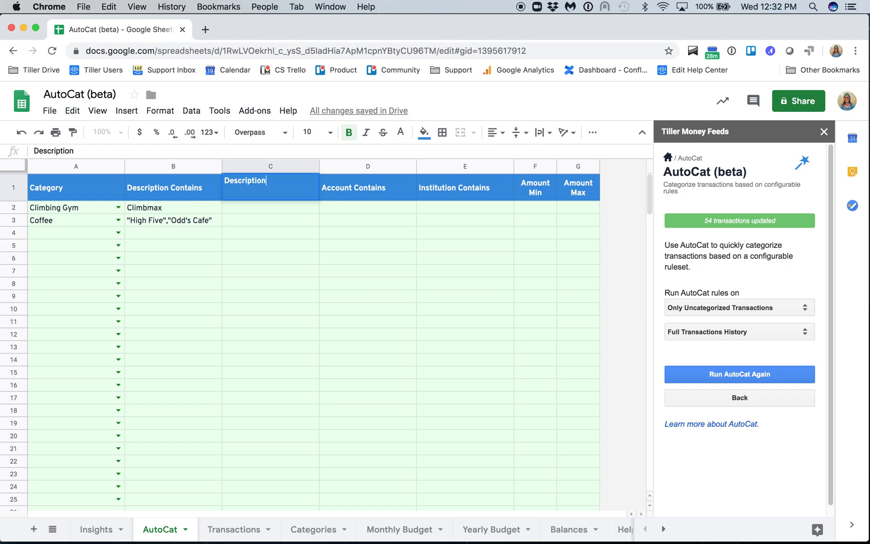
{"action": "key", "text": "Return"}
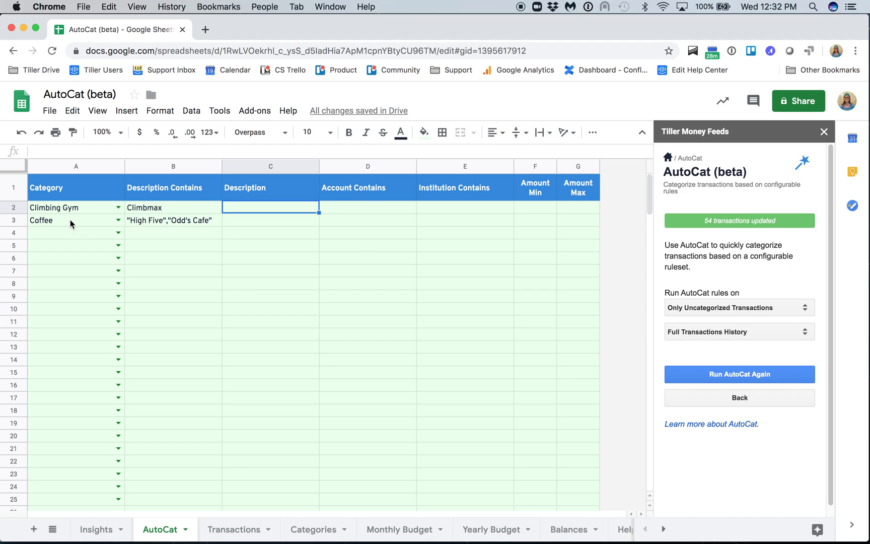
- Clear the existing rules from the AutoCat sheet and all Category values, rows 2 to 321, from the Transactions sheet
{"action": "left_click_drag", "start_coordinate": [84, 209], "coordinate": [204, 232]}
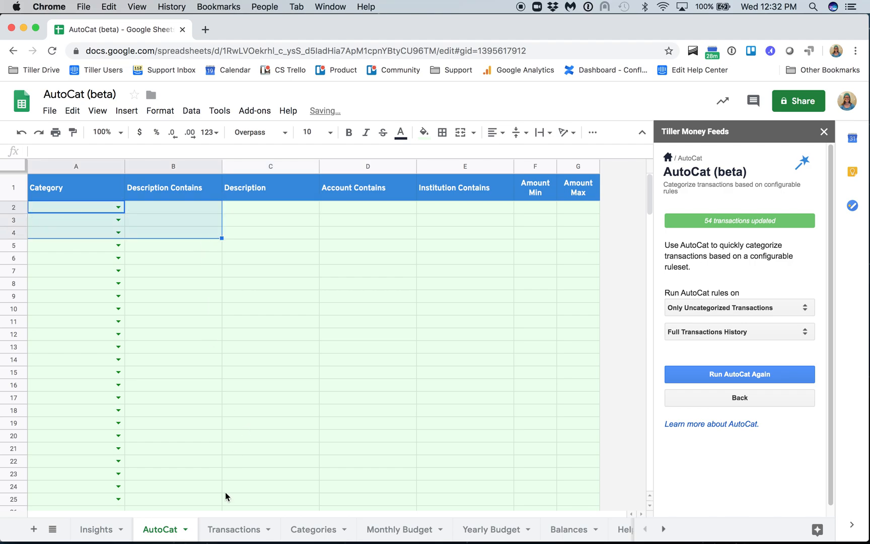
{"action": "left_click", "coordinate": [227, 528]}
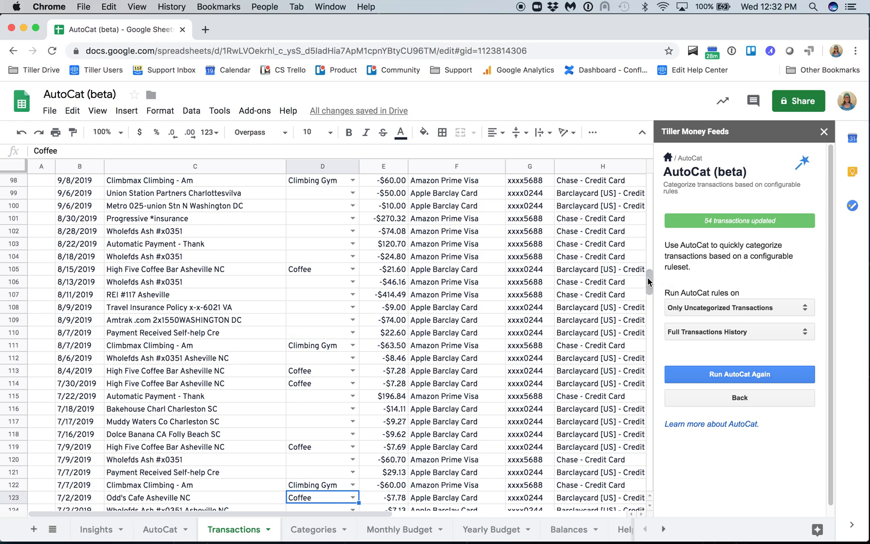
{"action": "left_click_drag", "start_coordinate": [652, 280], "coordinate": [657, 179]}
{"action": "left_click", "coordinate": [294, 208]}
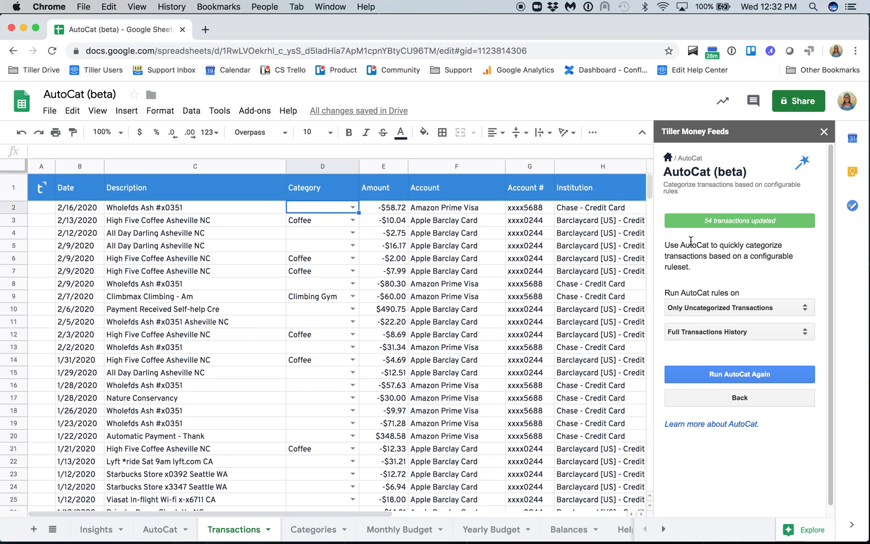
{"action": "scroll", "coordinate": [635, 322], "scroll_direction": "down", "scroll_amount": 5}
{"action": "left_click_drag", "start_coordinate": [636, 319], "coordinate": [644, 510]}
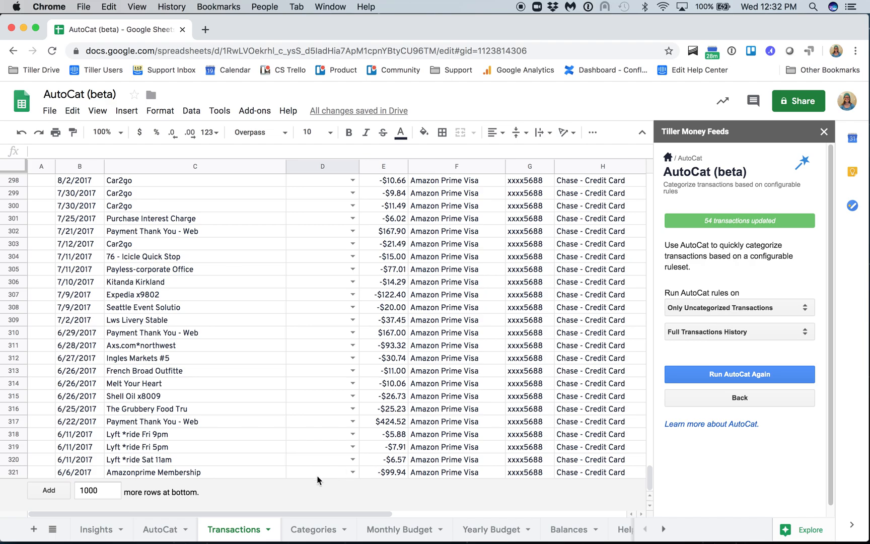
{"action": "left_click", "coordinate": [298, 474], "text": "shift"}
{"action": "key", "text": "Delete"}
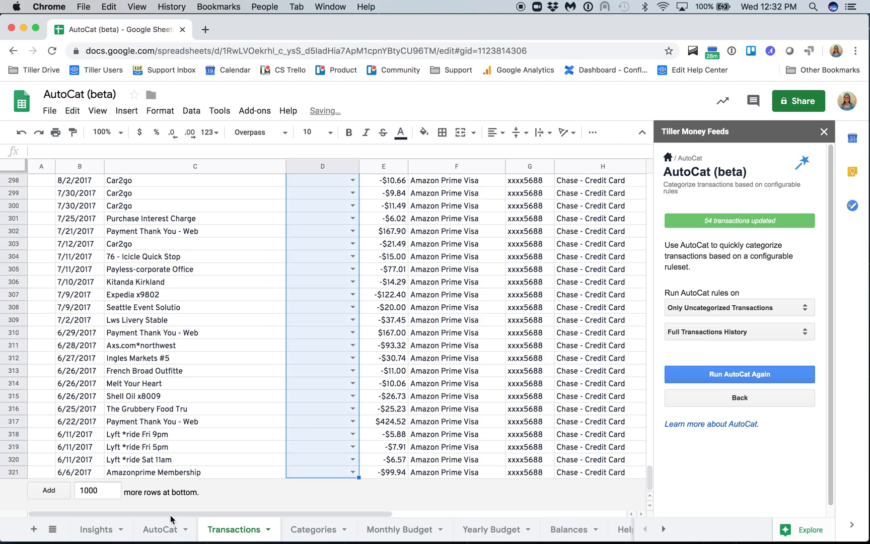
- Search the Transactions sheet for "high five" and examine the different ways the matching descriptions are written
{"action": "left_click_drag", "start_coordinate": [649, 478], "coordinate": [650, 194]}
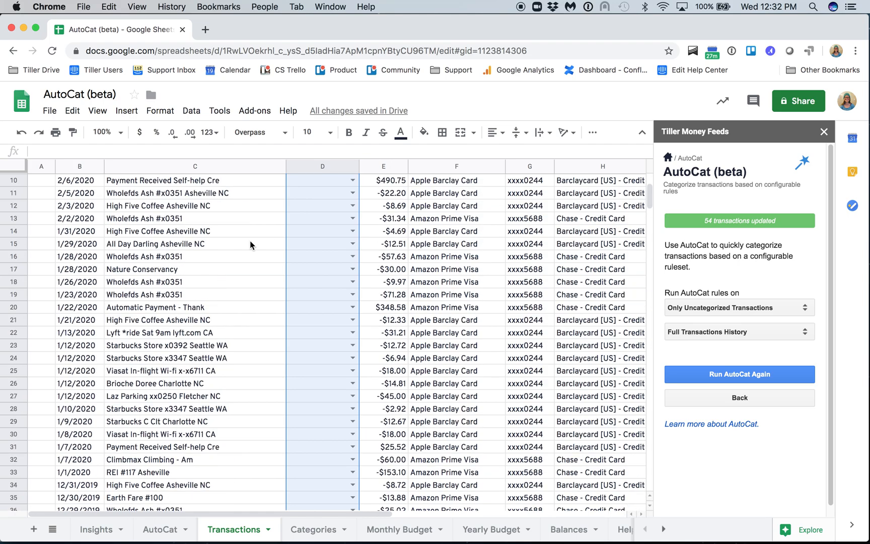
{"action": "key", "text": "cmd+f"}
{"action": "type", "text": "high five"}
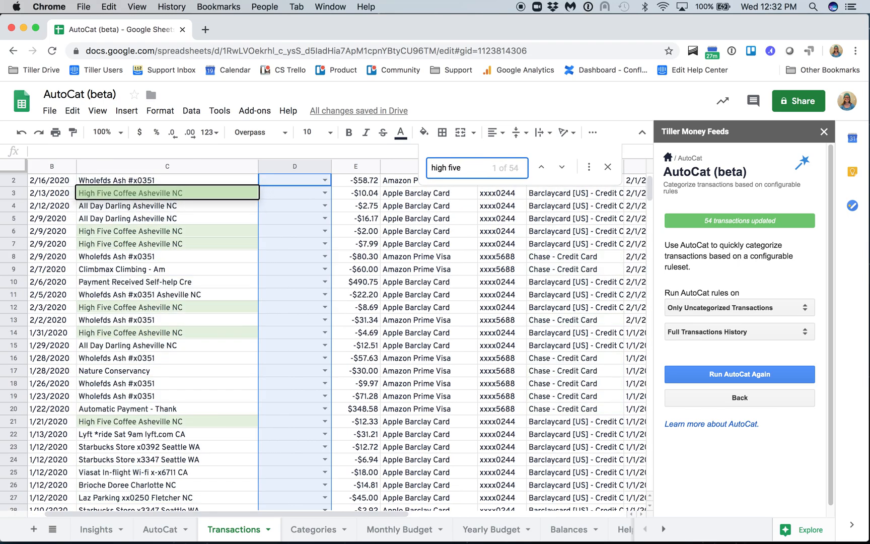
{"action": "key", "text": "Return"}
{"action": "key", "text": "Return"}
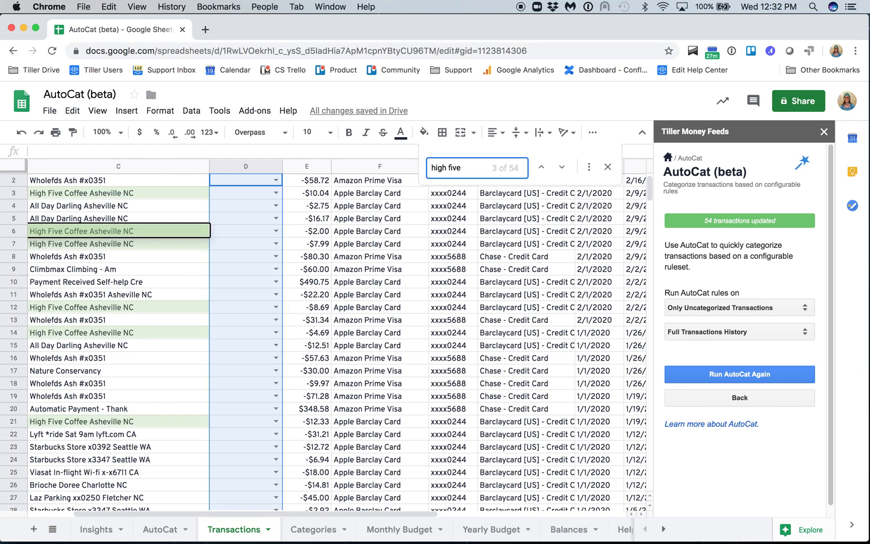
{"action": "left_click_drag", "start_coordinate": [288, 515], "coordinate": [233, 511]}
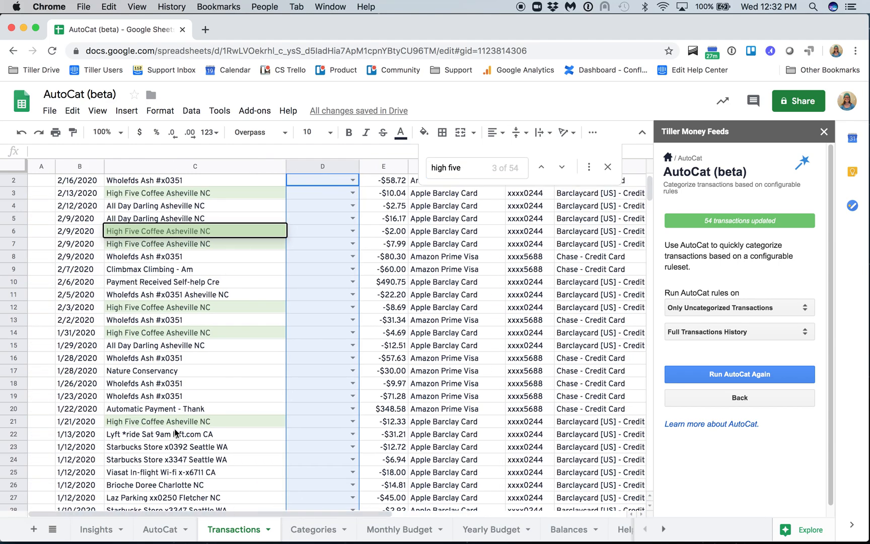
{"action": "scroll", "coordinate": [176, 433], "scroll_direction": "down", "scroll_amount": 15}
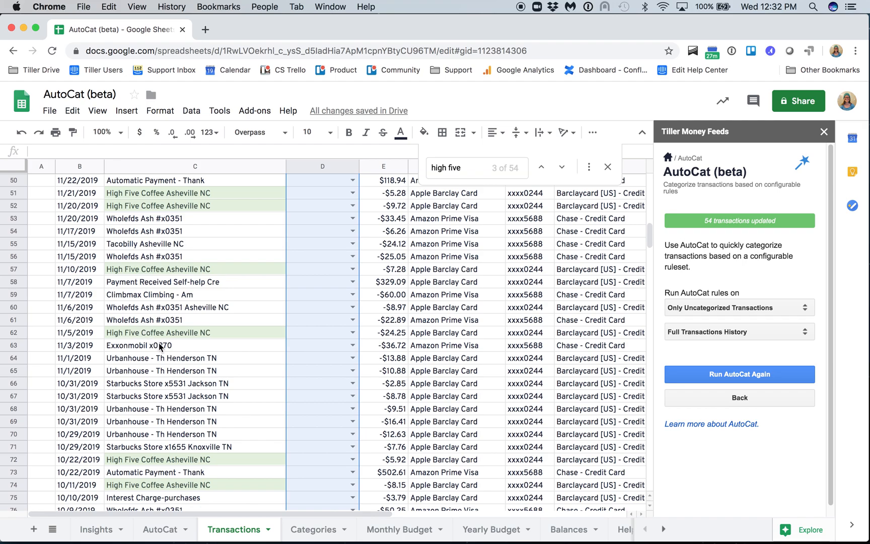
{"action": "scroll", "coordinate": [159, 347], "scroll_direction": "down", "scroll_amount": 7}
{"action": "left_click", "coordinate": [150, 285]}
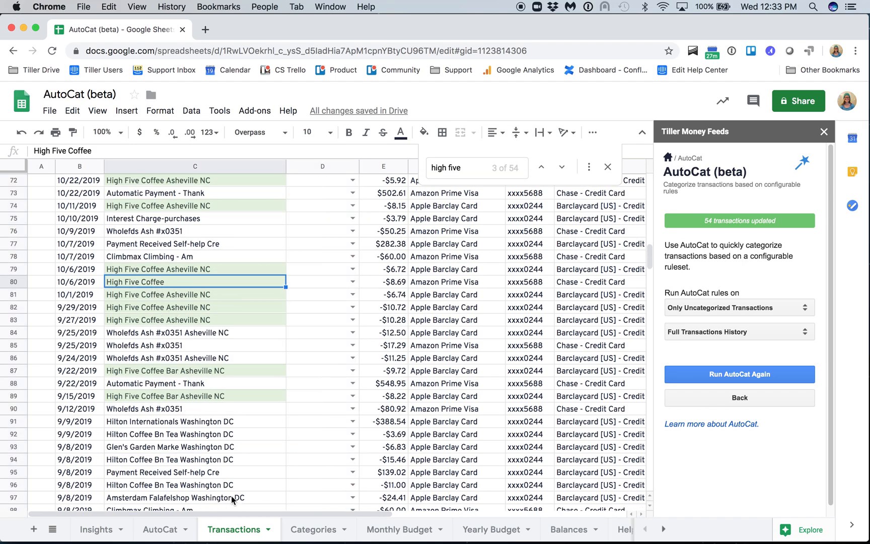
{"action": "left_click", "coordinate": [169, 370]}
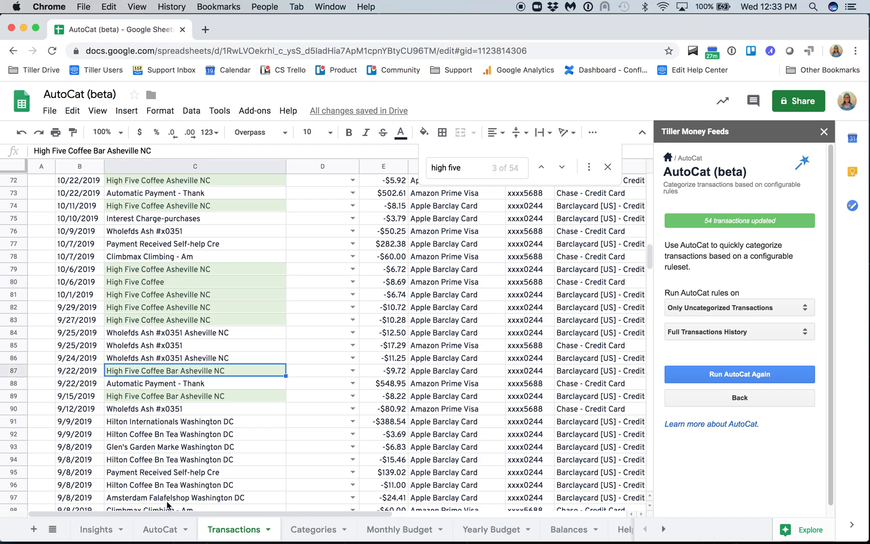
- Add an AutoCat rule in row 2 with High Five as both Description Contains and Description, and close the search
{"action": "left_click", "coordinate": [153, 529]}
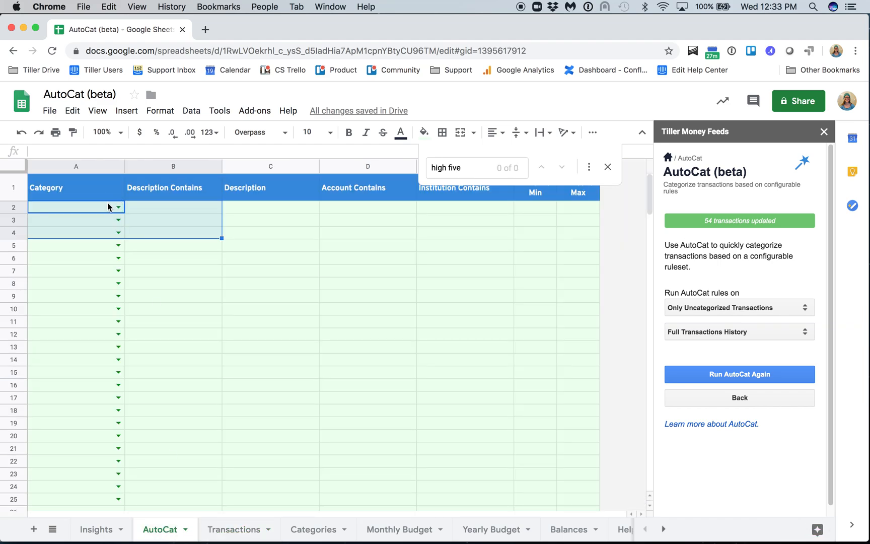
{"action": "left_click", "coordinate": [153, 208]}
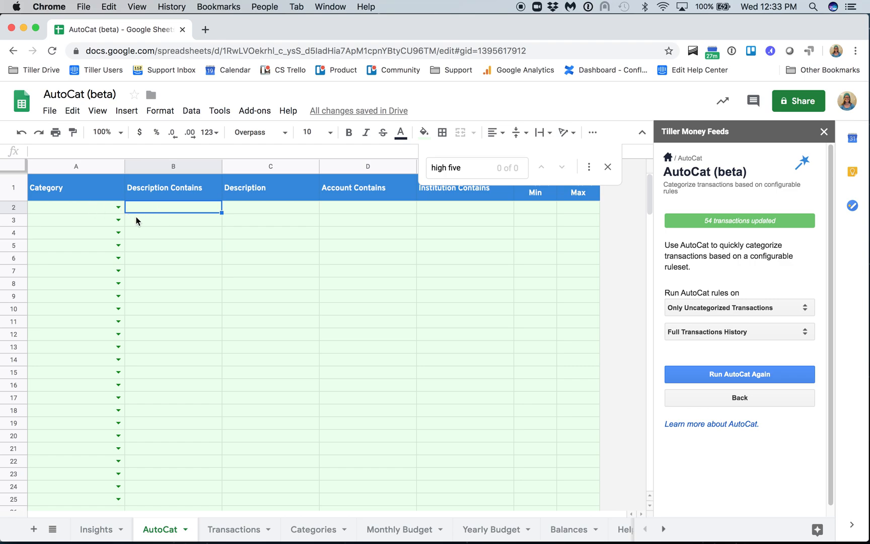
{"action": "type", "text": "High Five"}
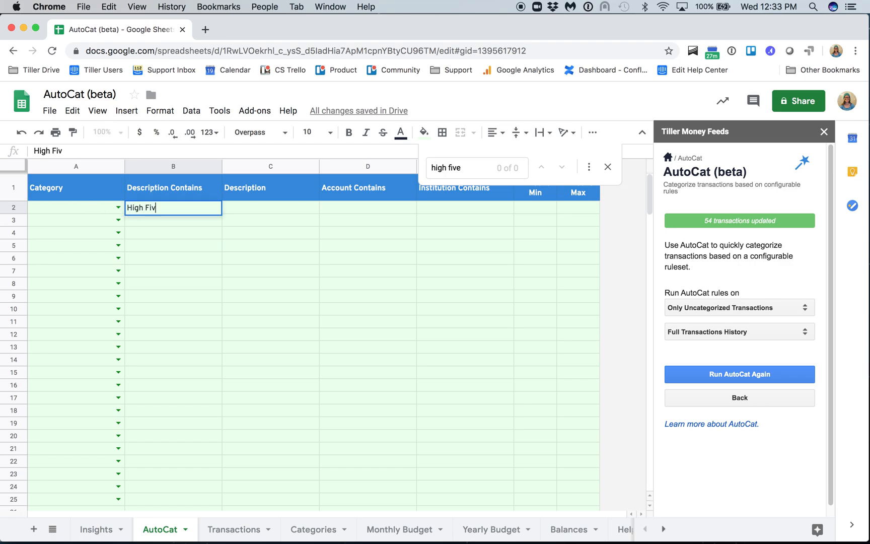
{"action": "key", "text": "Tab"}
{"action": "type", "text": "High Fi"}
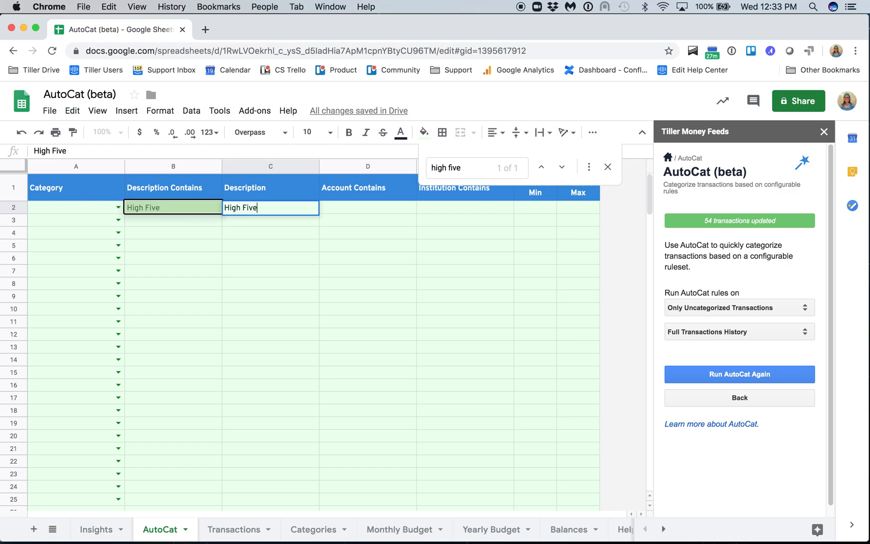
{"action": "type", "text": "ve"}
{"action": "key", "text": "Return"}
{"action": "left_click", "coordinate": [608, 166]}
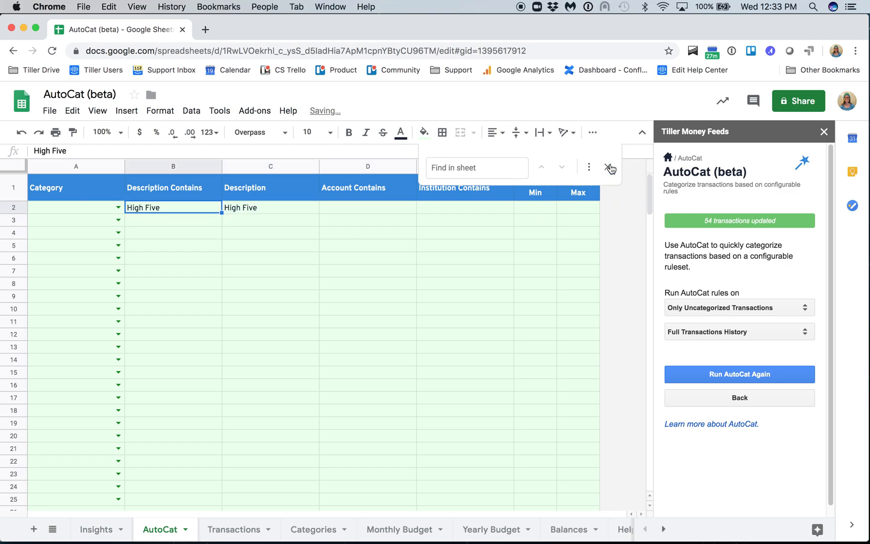
- Run AutoCat again and check the High Five descriptions in the Transactions sheet
{"action": "left_click", "coordinate": [725, 376]}
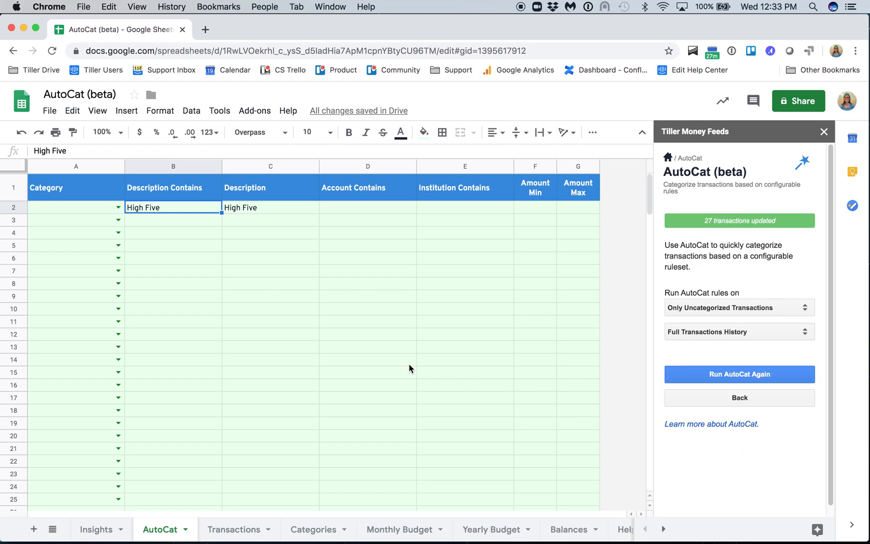
{"action": "left_click", "coordinate": [223, 528]}
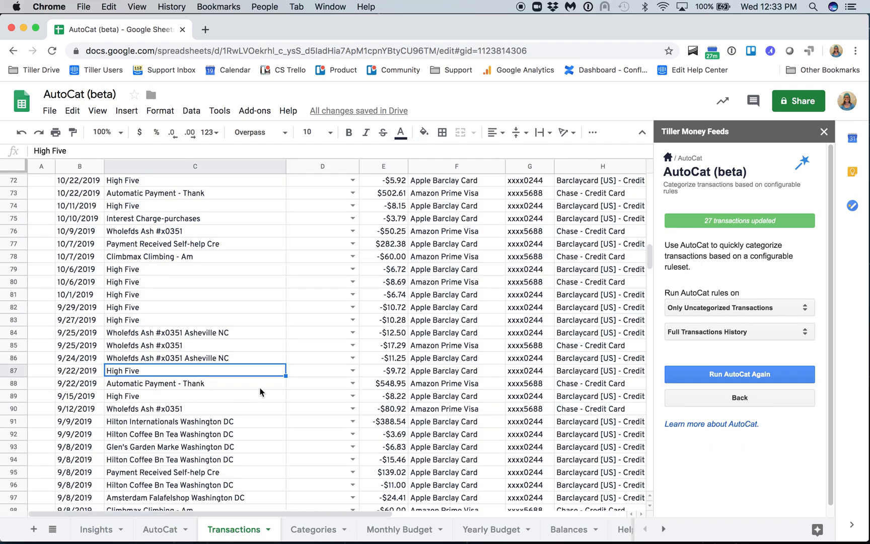
{"action": "left_click_drag", "start_coordinate": [140, 272], "coordinate": [137, 320]}
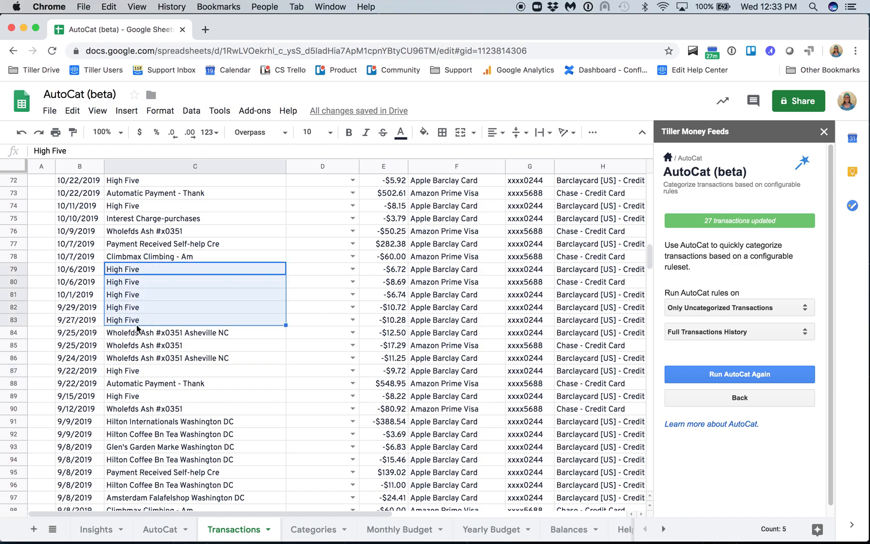
- Add an AutoCat rule in row 3 with Wholefds, copied from a transaction description, as Description Contains and Whole Foods as Description
{"action": "left_click", "coordinate": [152, 335]}
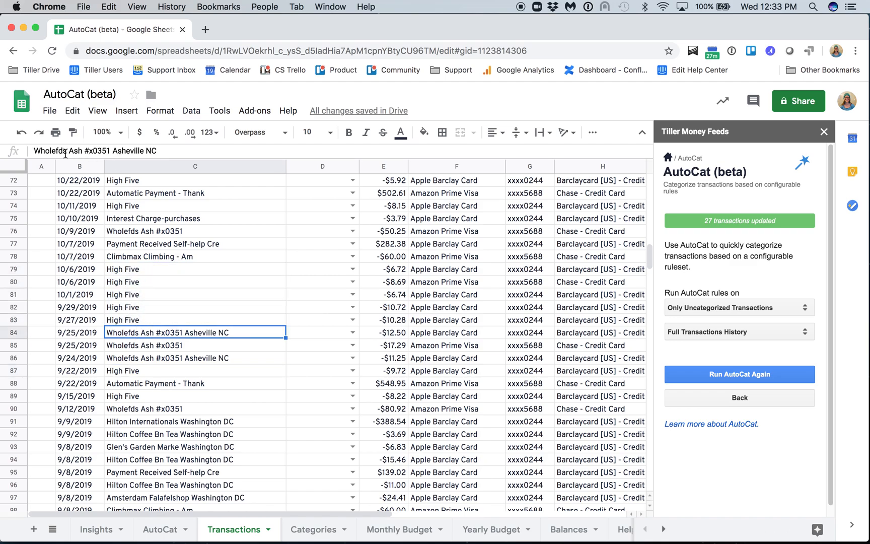
{"action": "left_click_drag", "start_coordinate": [67, 151], "coordinate": [25, 156]}
{"action": "key", "text": "cmd+c"}
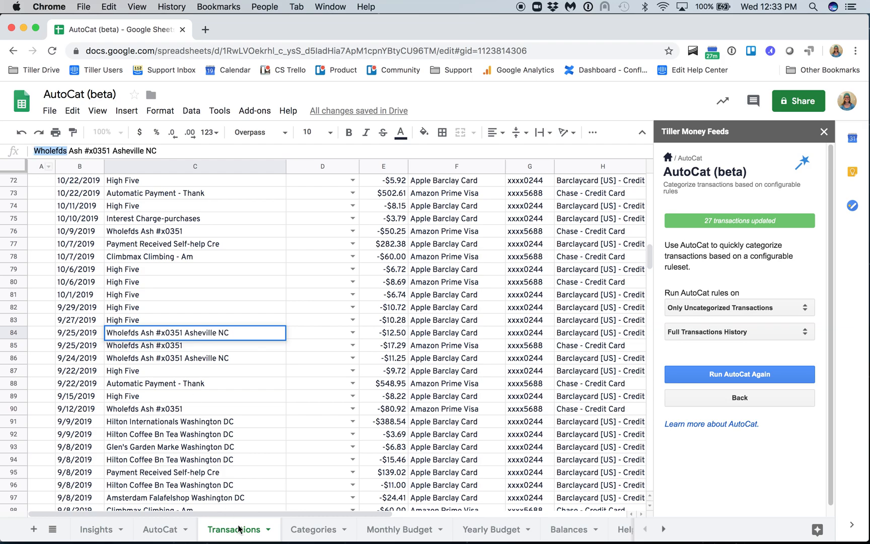
{"action": "left_click", "coordinate": [150, 529]}
{"action": "left_click", "coordinate": [146, 220]}
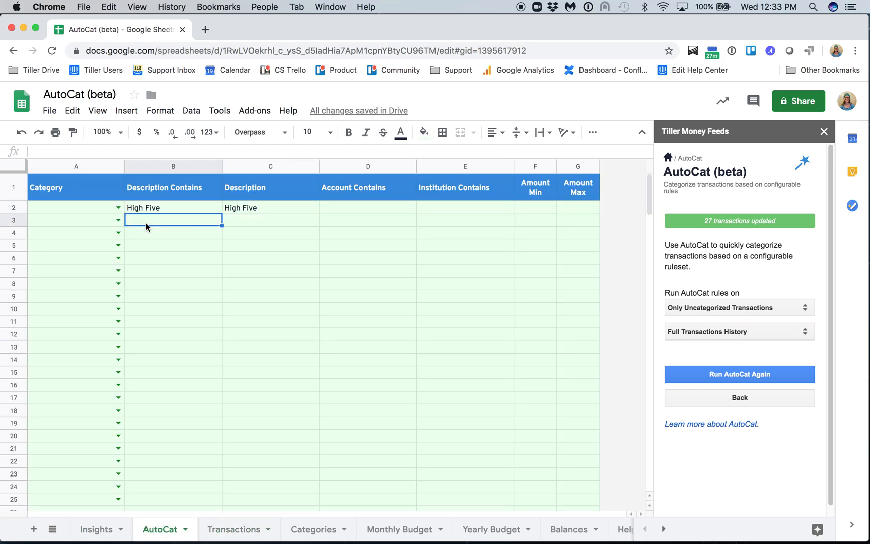
{"action": "key", "text": "cmd+v"}
{"action": "left_click", "coordinate": [257, 222]}
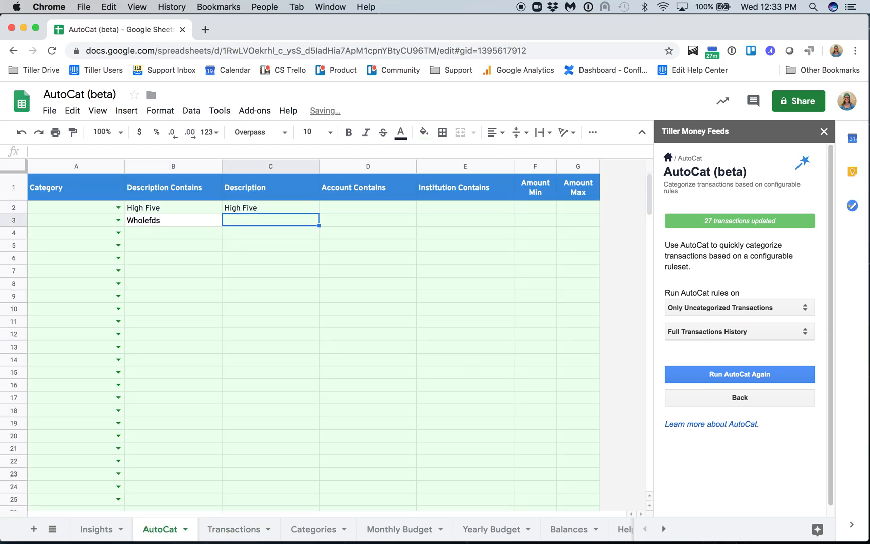
{"action": "type", "text": "Whole Foods"}
{"action": "key", "text": "Return"}
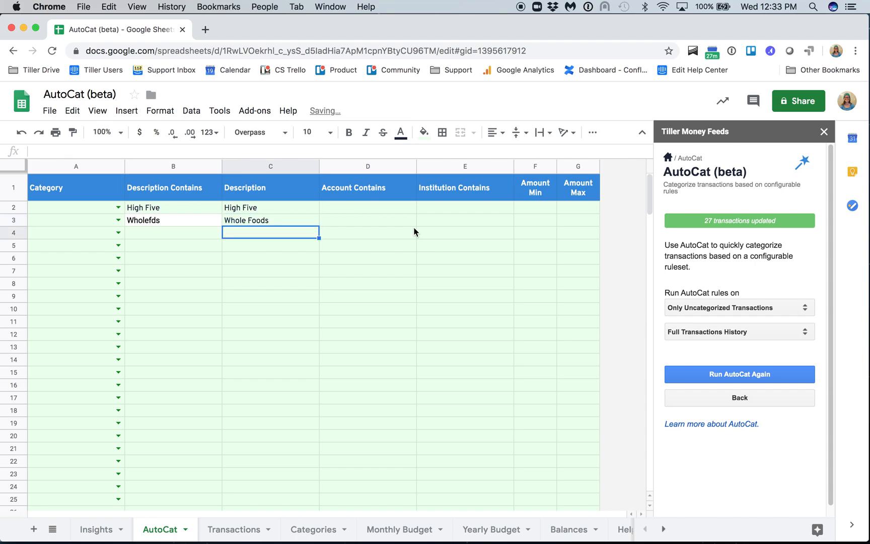
- Run AutoCat with the added rule and check the Whole Foods descriptions in the Transactions sheet
{"action": "left_click", "coordinate": [723, 374]}
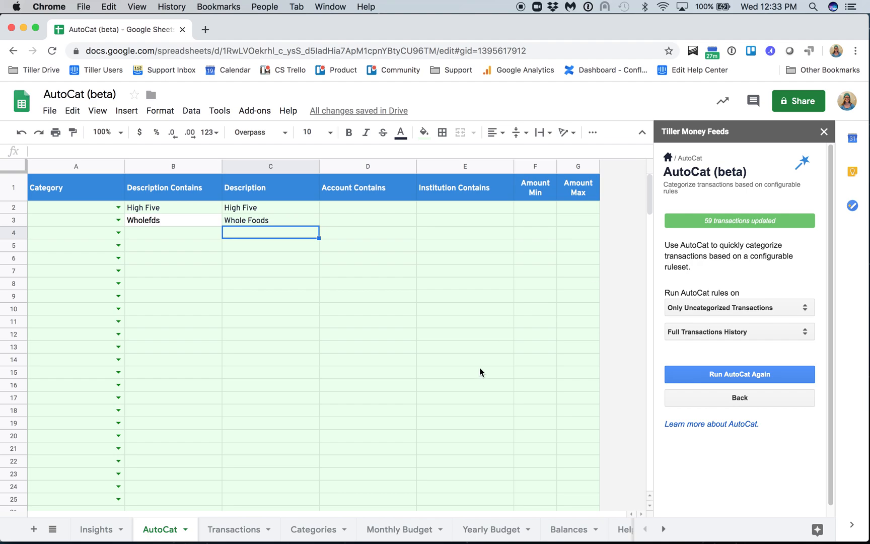
{"action": "left_click", "coordinate": [231, 529]}
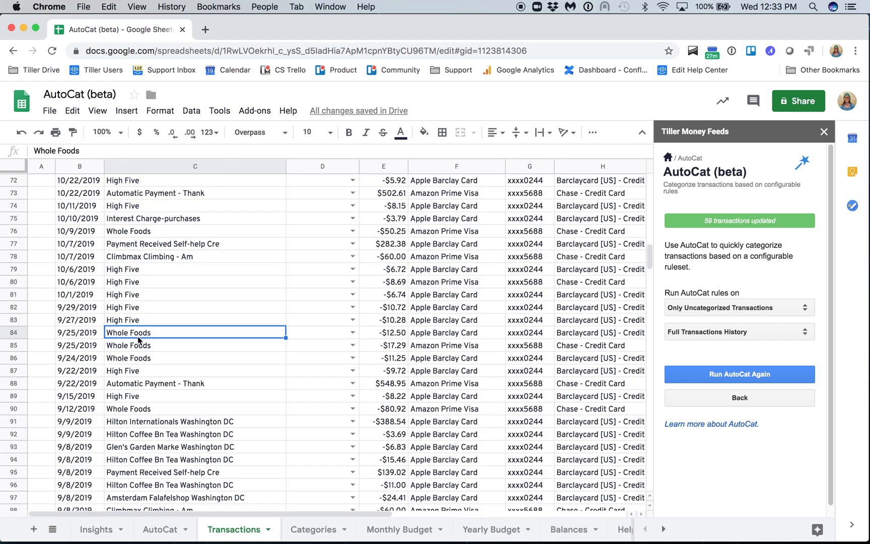
{"action": "left_click_drag", "start_coordinate": [137, 338], "coordinate": [138, 358]}
{"action": "left_click", "coordinate": [160, 349]}
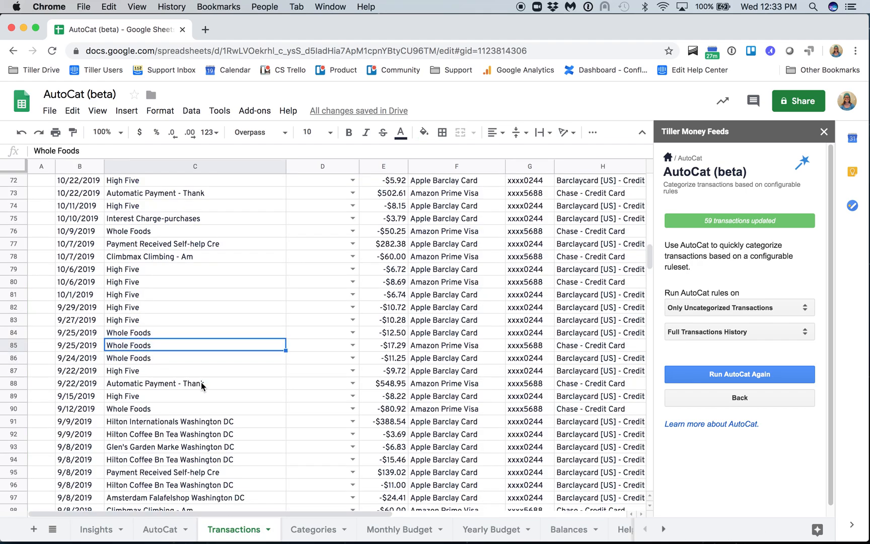
- Review the descriptions from the first row of the Transactions sheet, and the Description Contains and Account Contains headings of the AutoCat sheet
{"action": "left_click", "coordinate": [164, 528]}
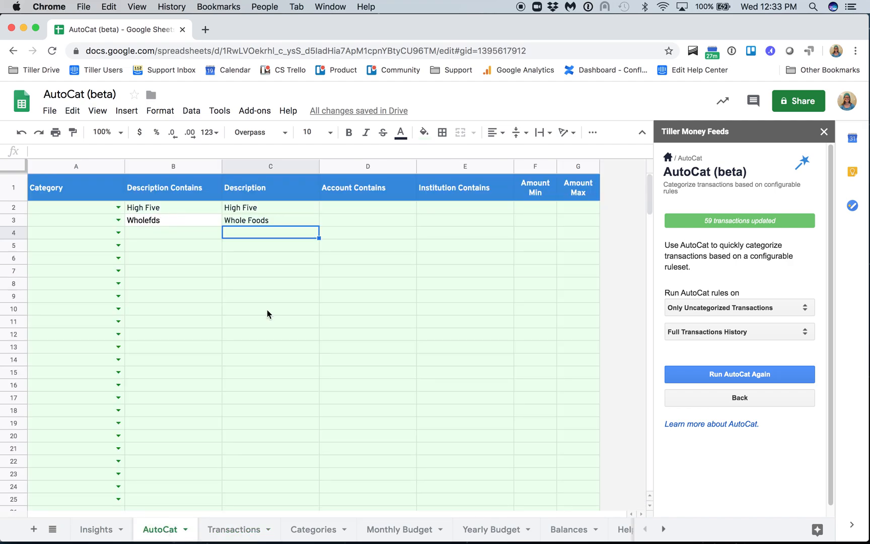
{"action": "left_click", "coordinate": [234, 528]}
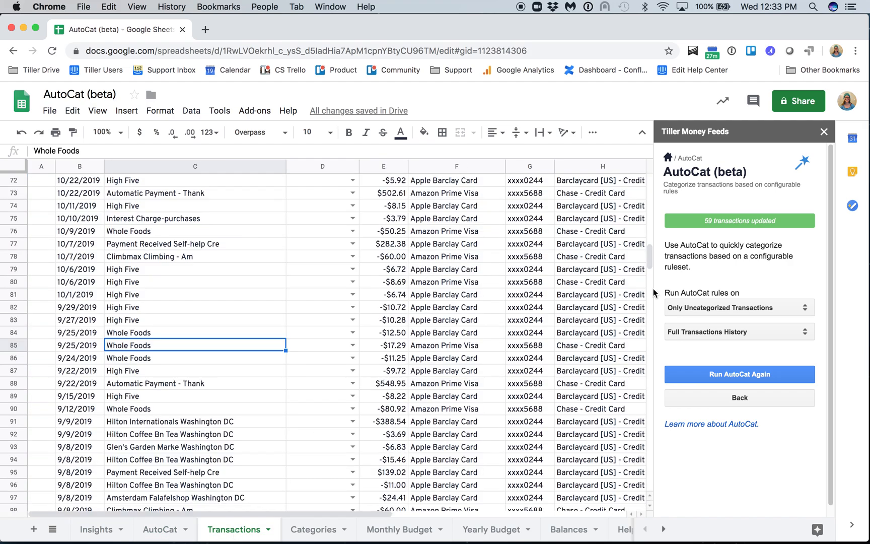
{"action": "left_click_drag", "start_coordinate": [649, 257], "coordinate": [650, 181]}
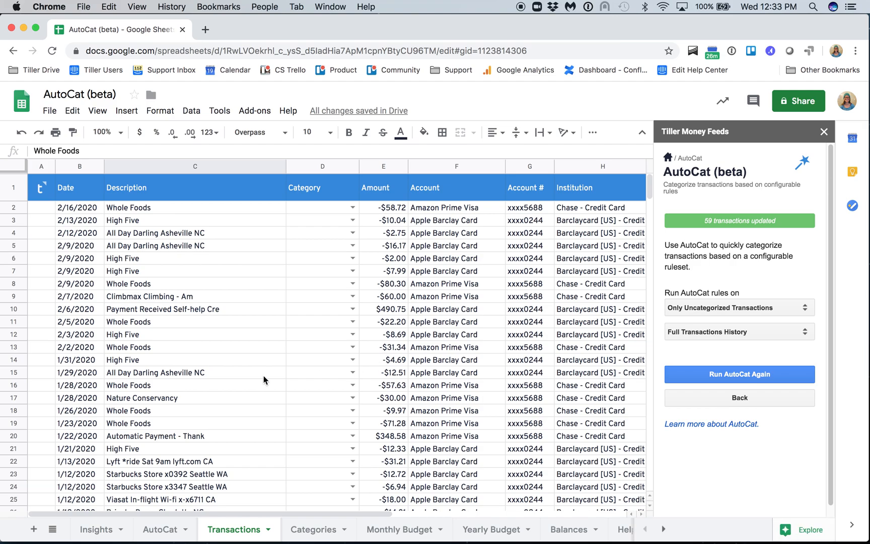
{"action": "left_click", "coordinate": [156, 530]}
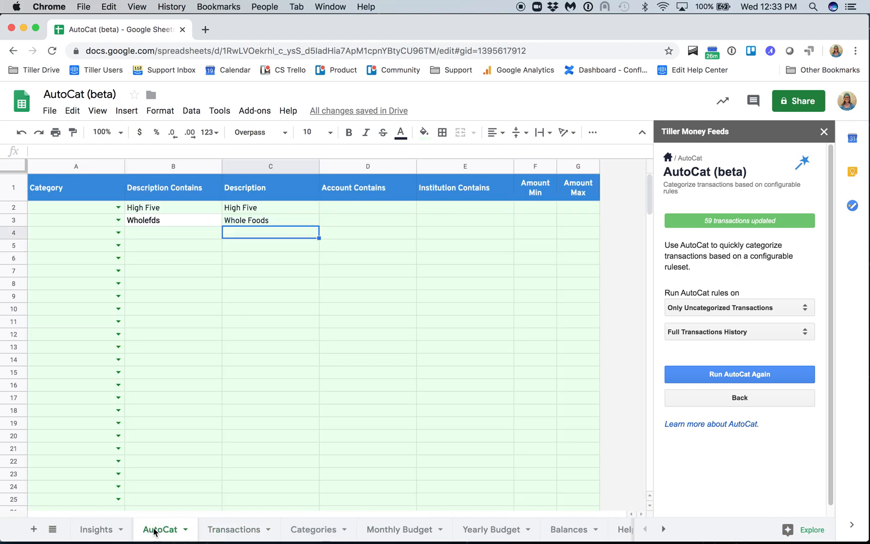
{"action": "left_click", "coordinate": [193, 189]}
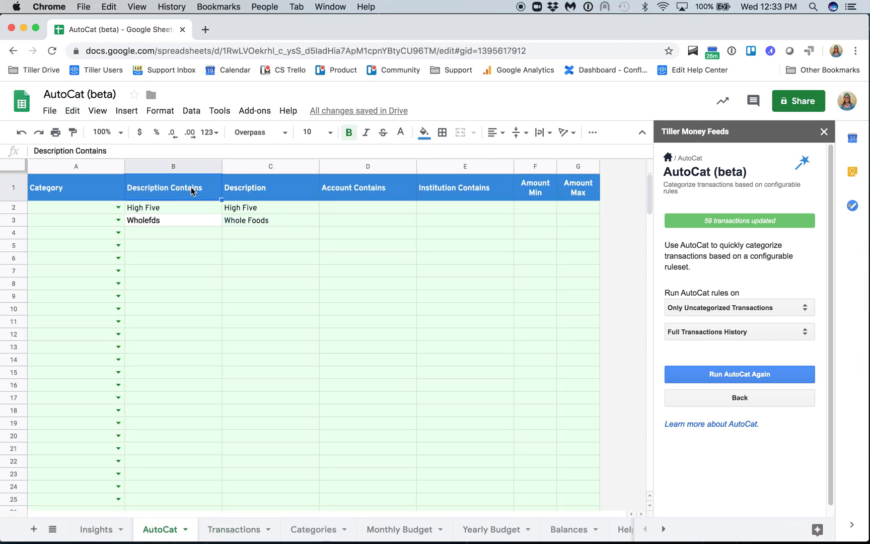
{"action": "left_click", "coordinate": [383, 192]}
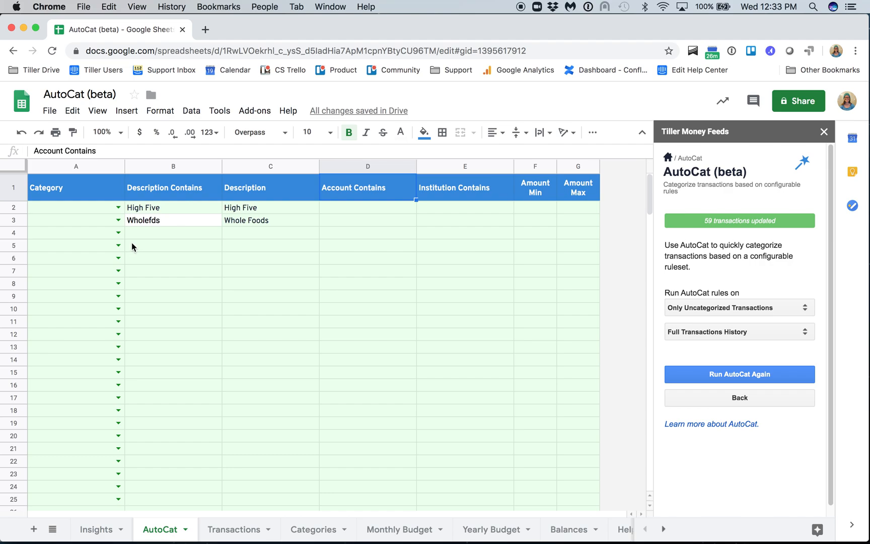